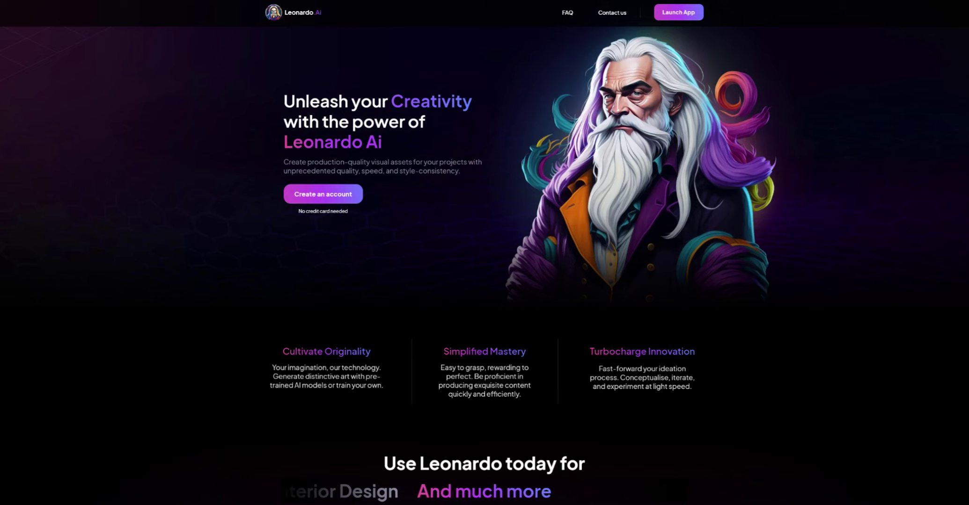
# - Launch the Leonardo AI app to start generating with the 3D Animation Style model
pyautogui.click(327, 201)
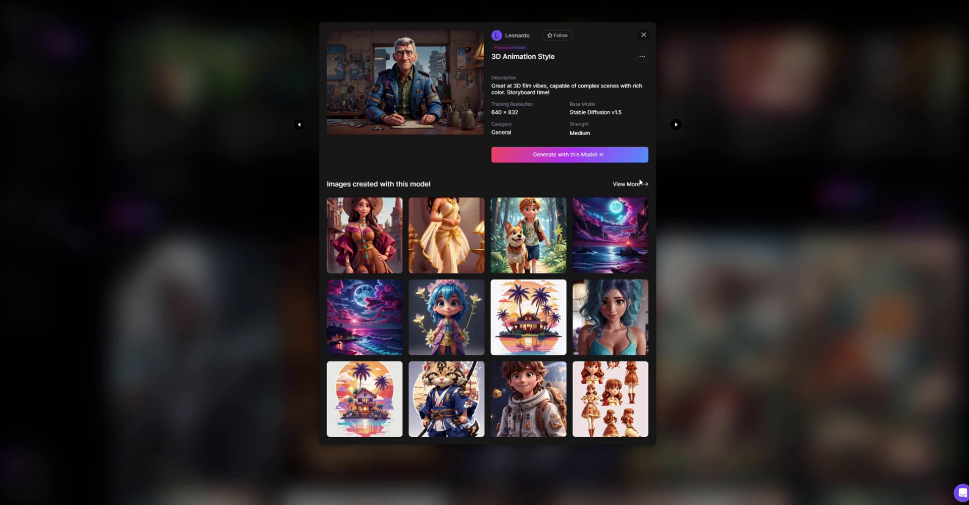
# - Generate 4 images from 'a woman looking into the camera, black hair, disney style'
pyautogui.click(575, 157)
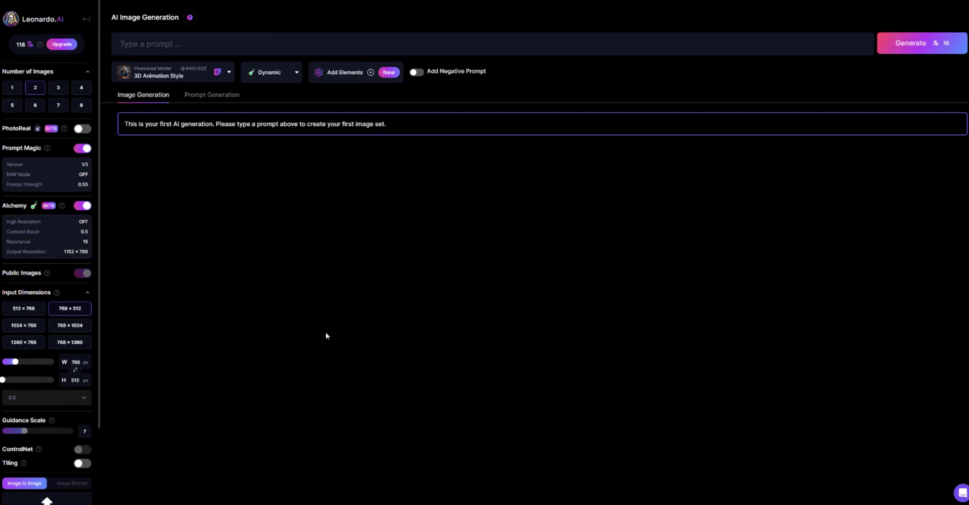
pyautogui.click(121, 44)
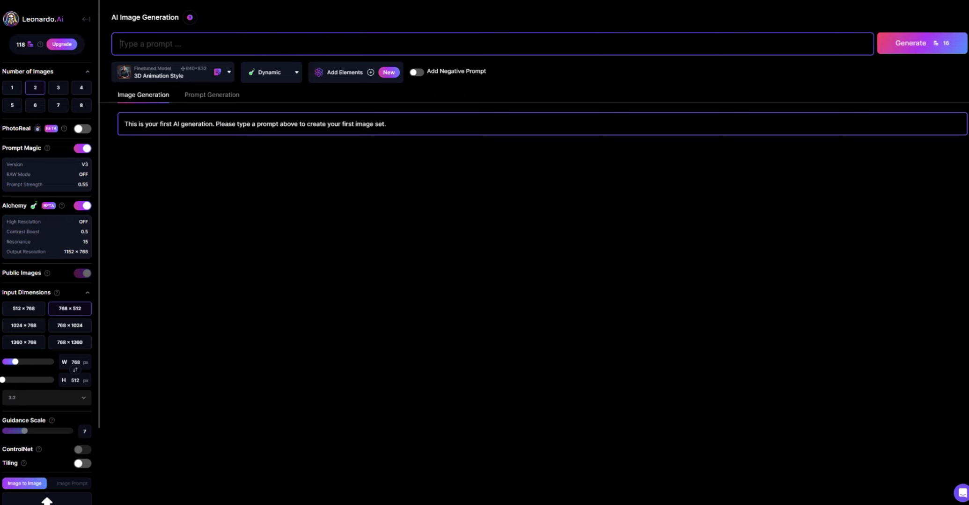
pyautogui.write('a woman looking into the came')
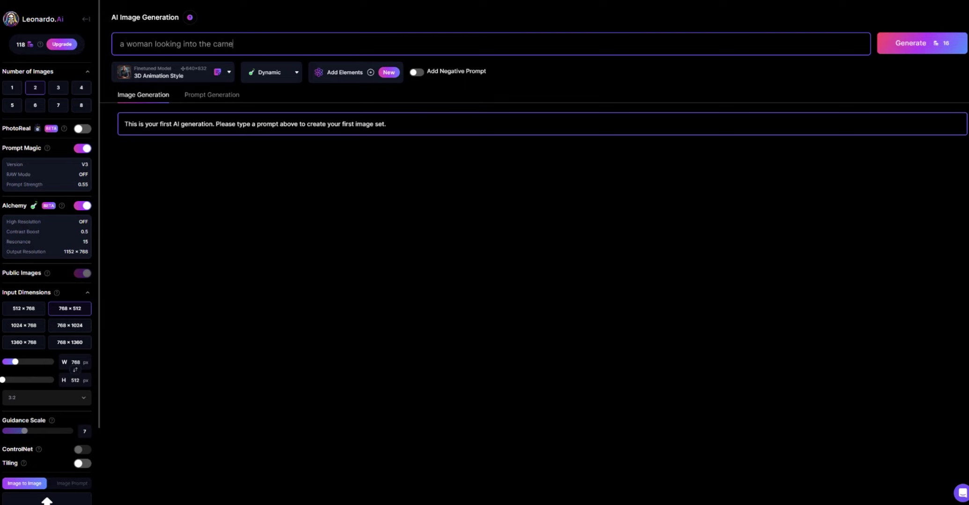
pyautogui.write('ra, black hair, disney style')
pyautogui.click(81, 92)
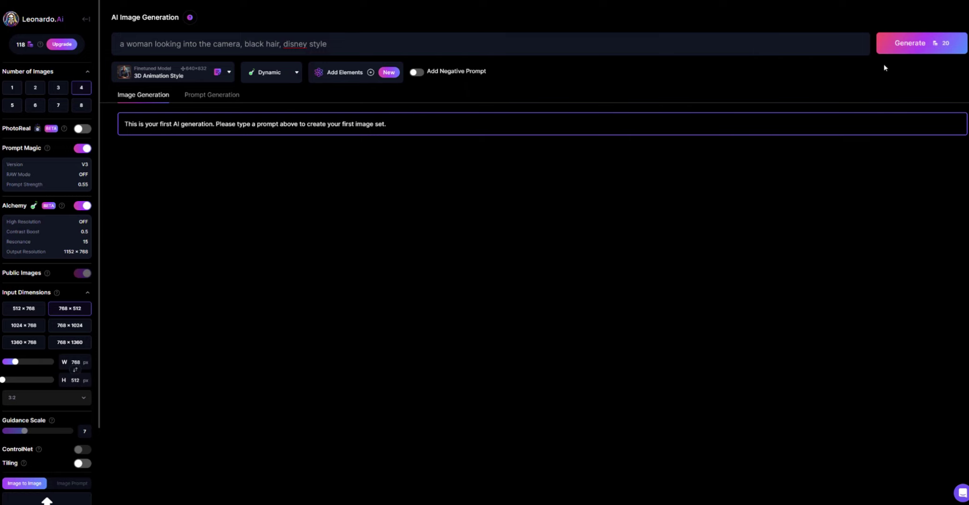
pyautogui.click(919, 45)
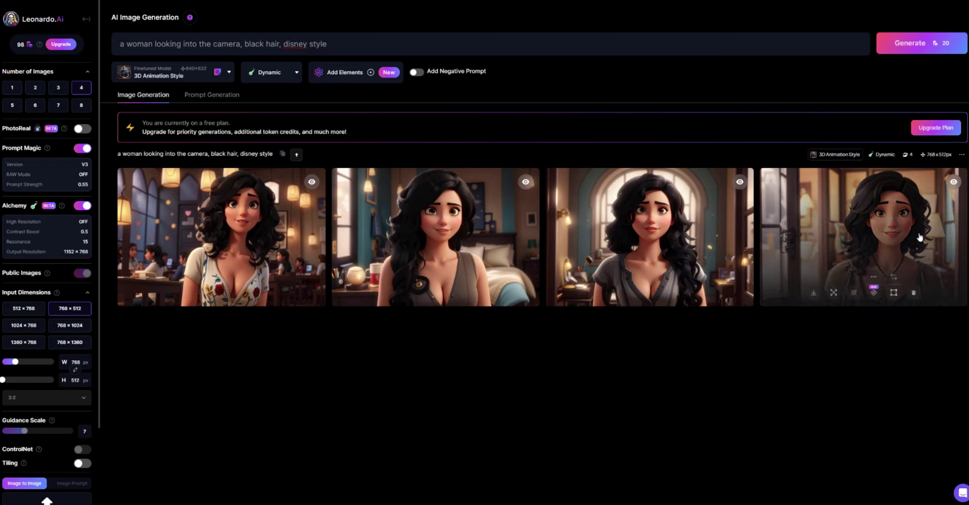
# - Browse the generated images and download the woman-with-necklace-by-a-door image as a JPG
pyautogui.click(220, 234)
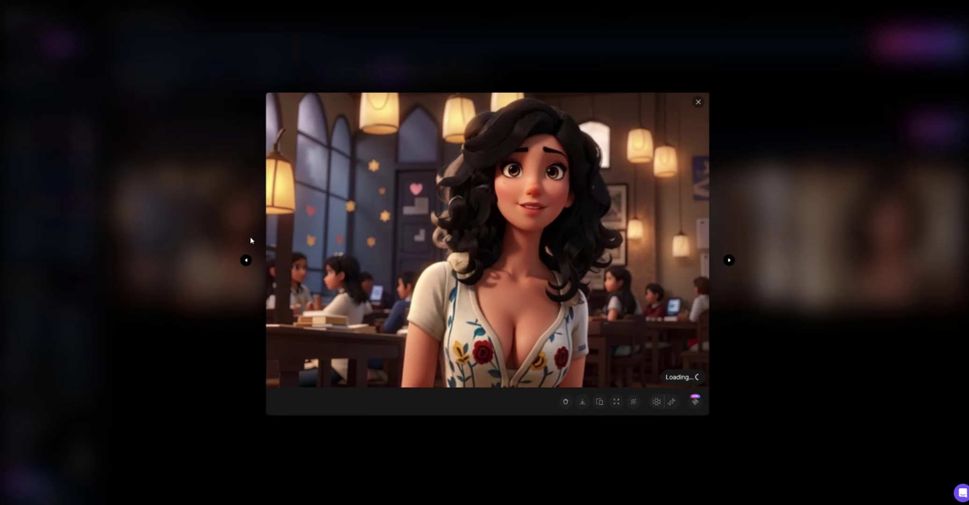
pyautogui.click(729, 261)
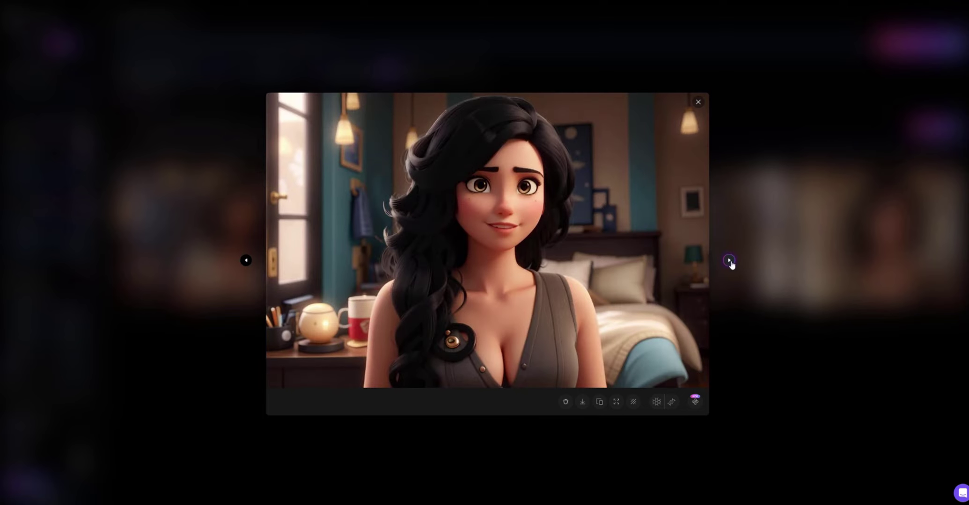
pyautogui.click(729, 261)
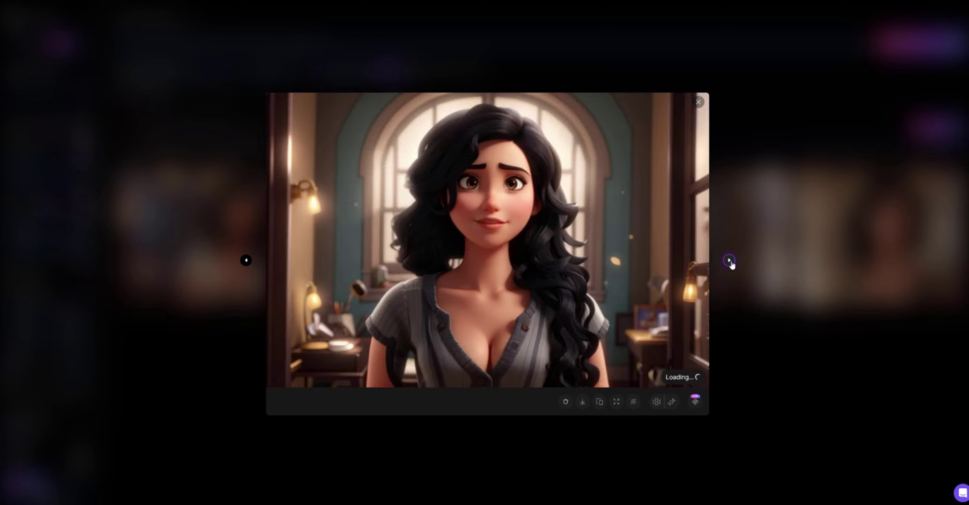
pyautogui.click(246, 262)
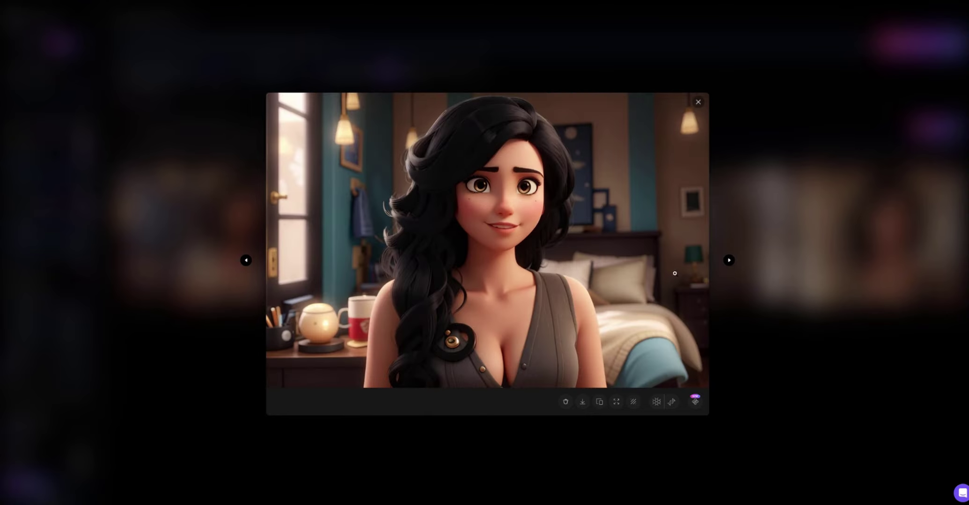
pyautogui.click(728, 261)
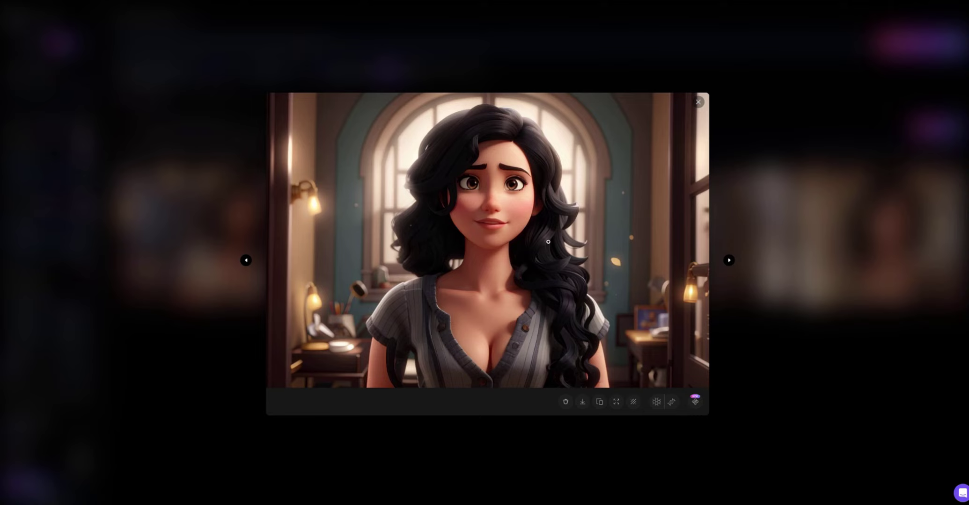
pyautogui.click(729, 261)
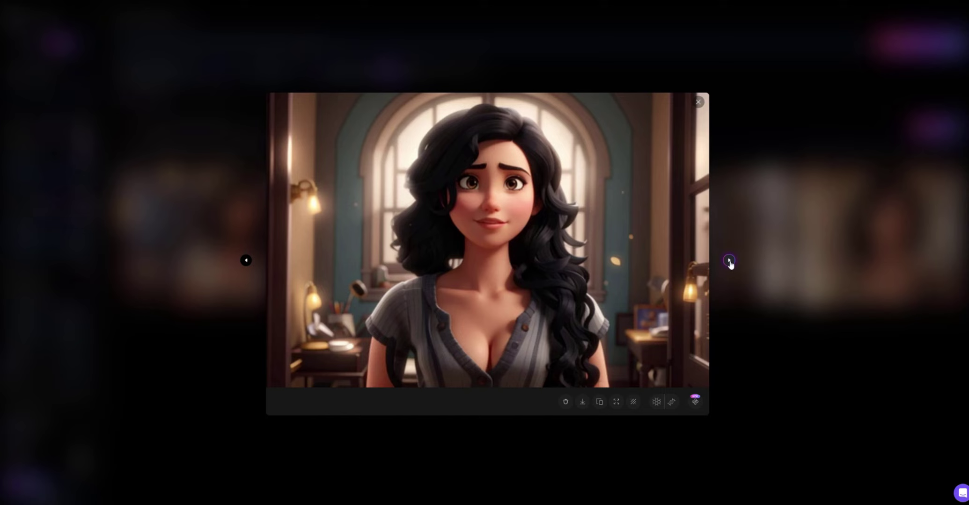
pyautogui.click(732, 265)
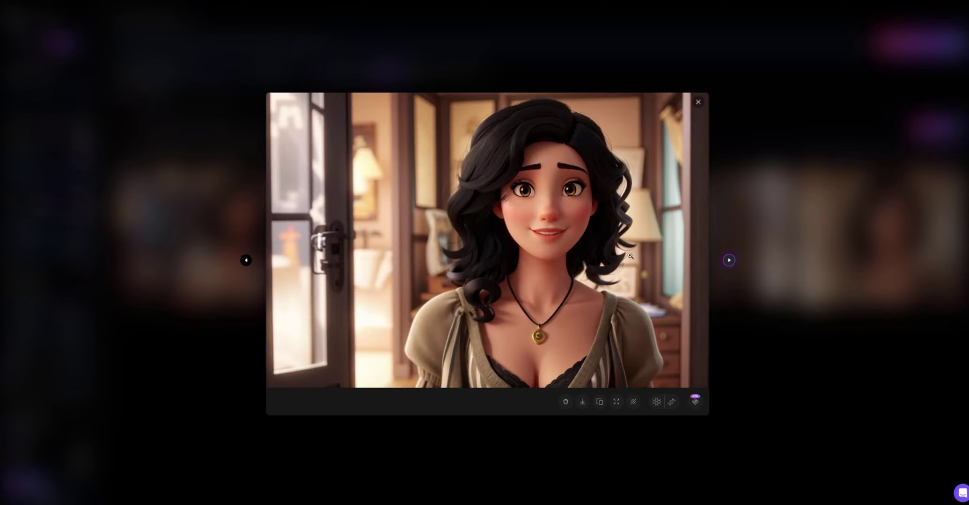
pyautogui.click(582, 402)
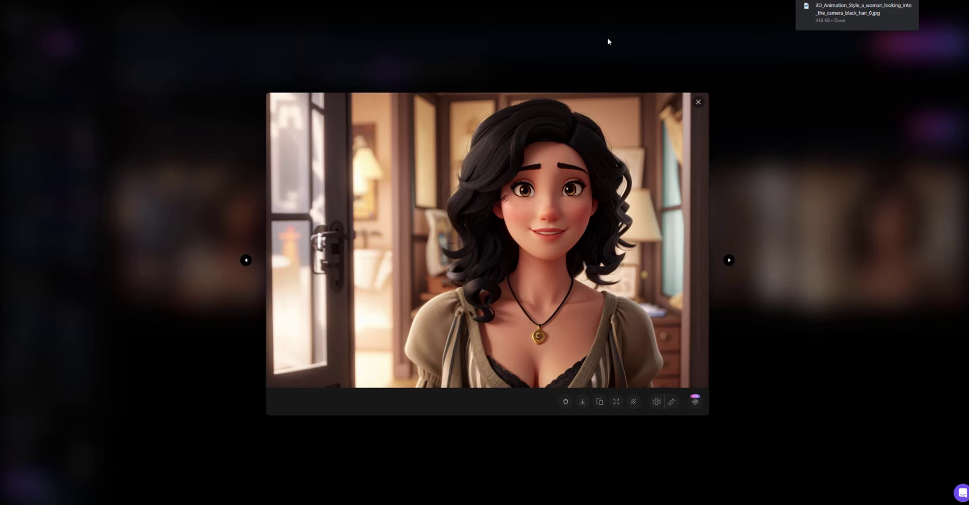
pyautogui.click(586, 41)
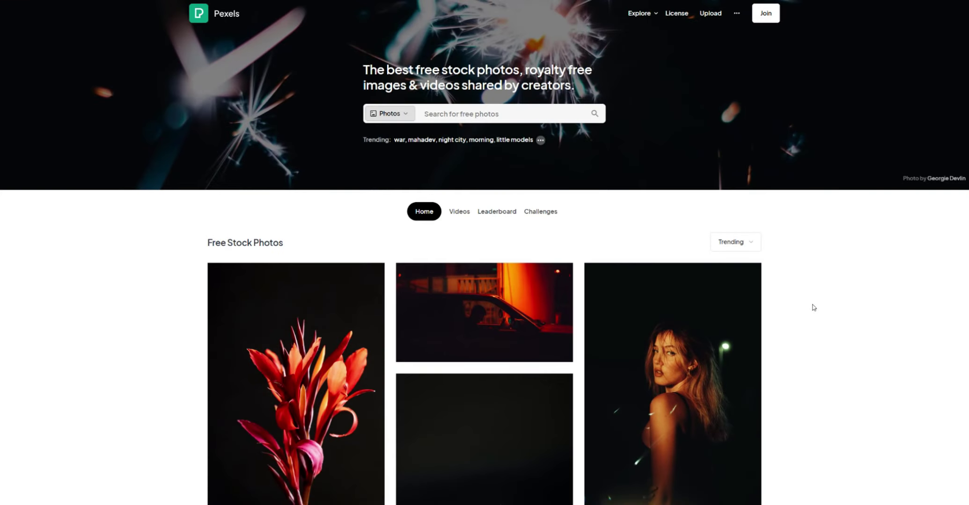
# - Switch the Pexels search type from Photos to Videos
pyautogui.click(406, 122)
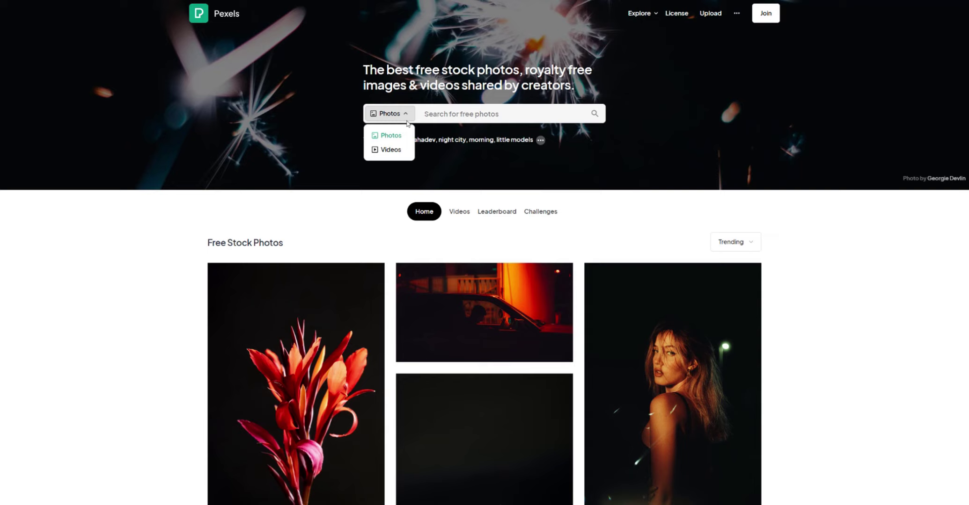
pyautogui.click(401, 114)
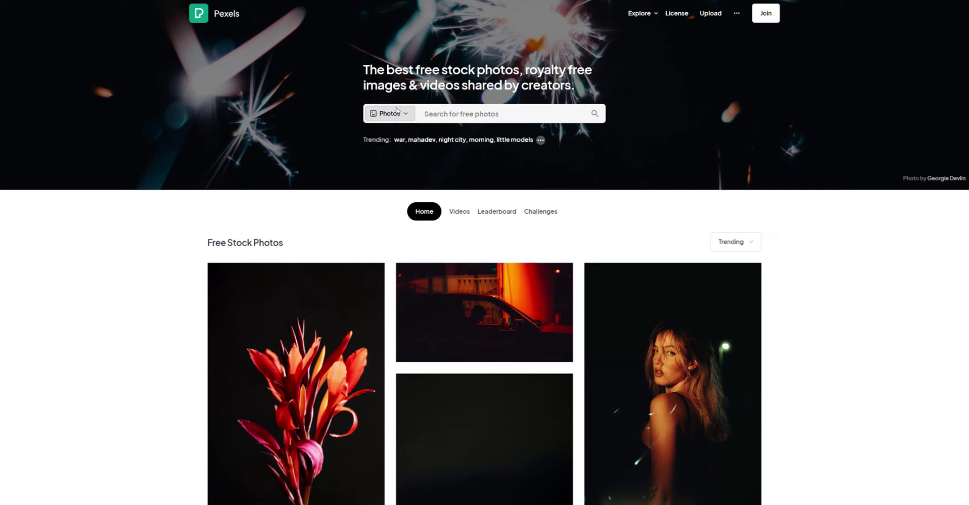
pyautogui.click(400, 115)
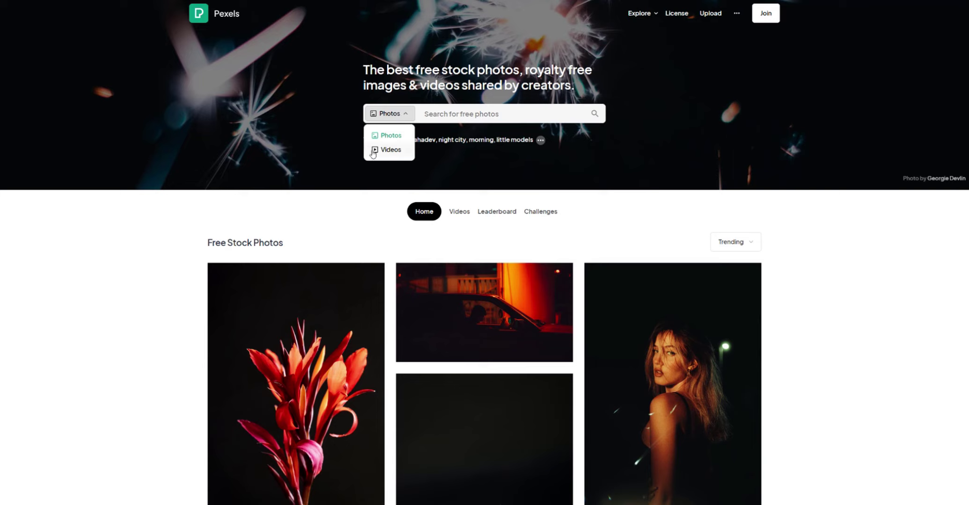
pyautogui.click(388, 150)
# - Search 'a woman looking at the camera' and download the woman-resting-her-chin clip
pyautogui.click(501, 117)
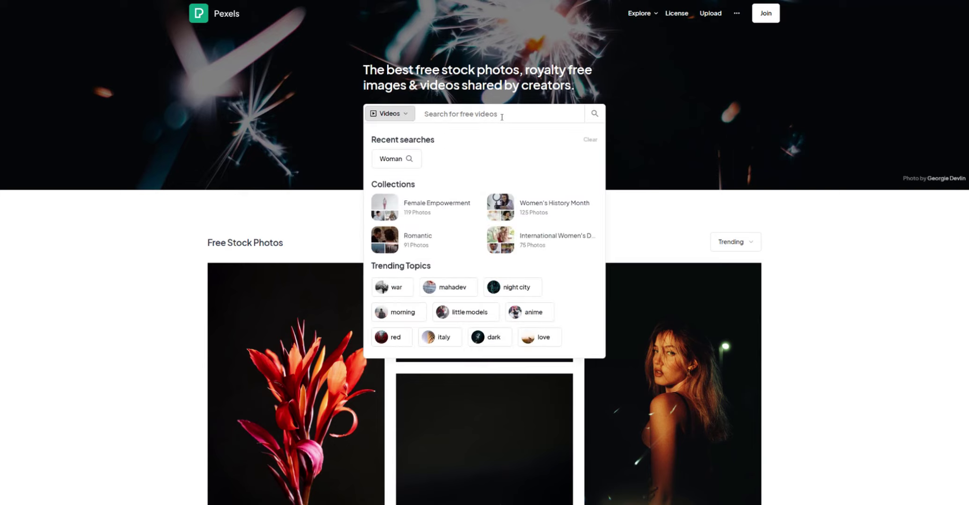
pyautogui.write('a woman')
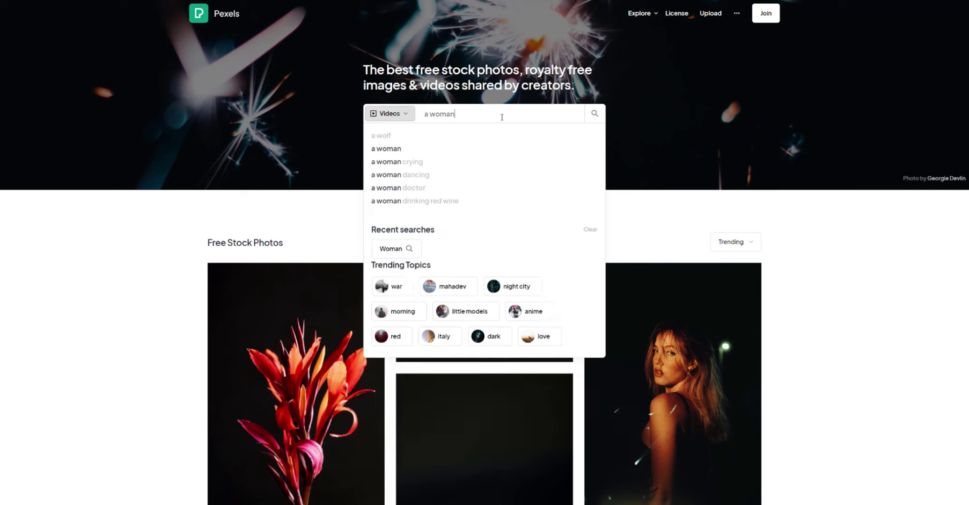
pyautogui.write(' looking at')
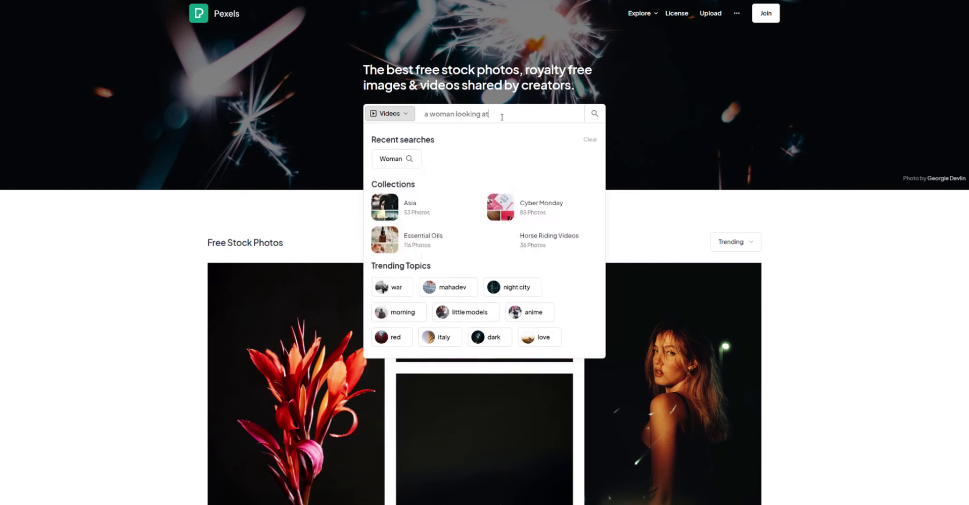
pyautogui.write(' the camera')
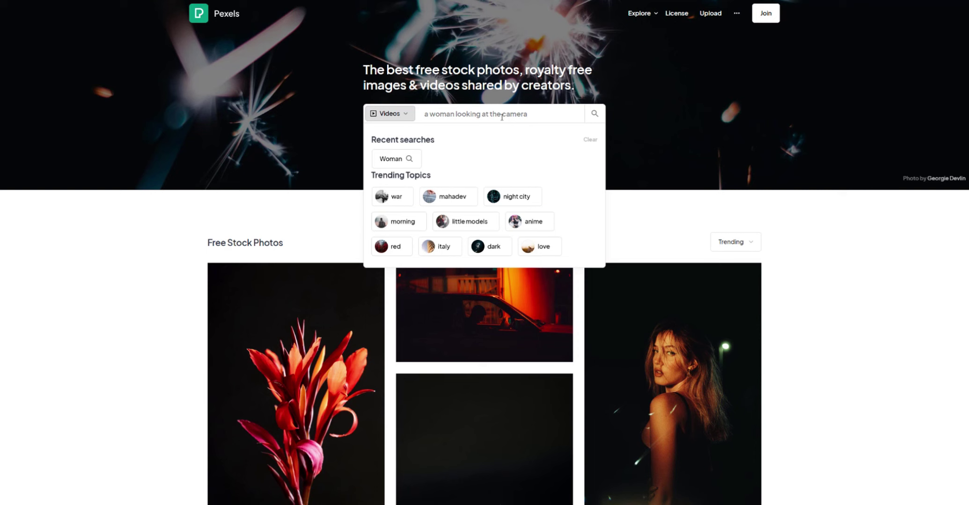
pyautogui.press('Return')
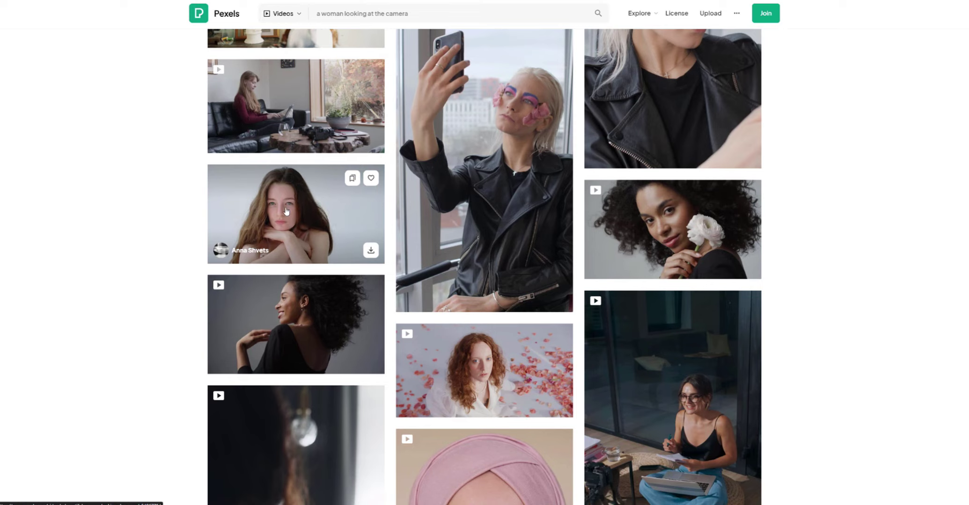
pyautogui.click(371, 252)
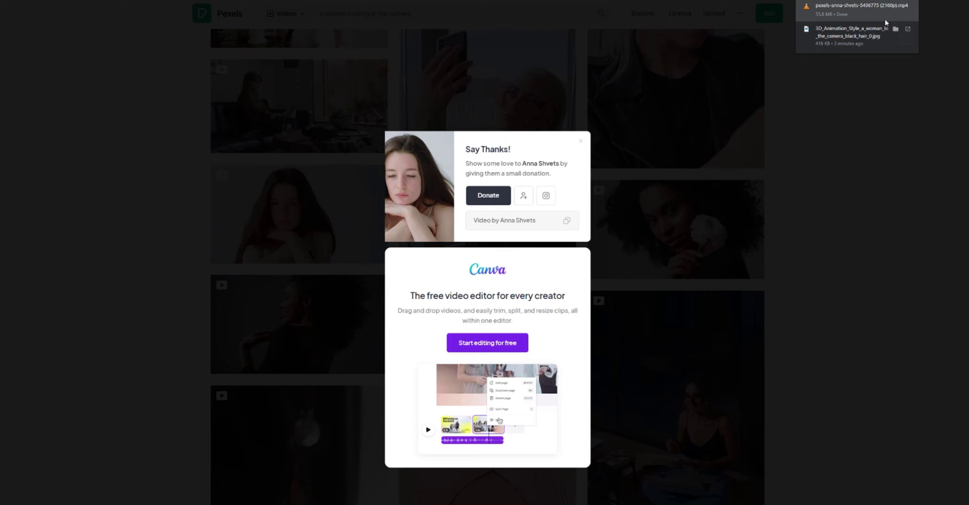
pyautogui.click(843, 169)
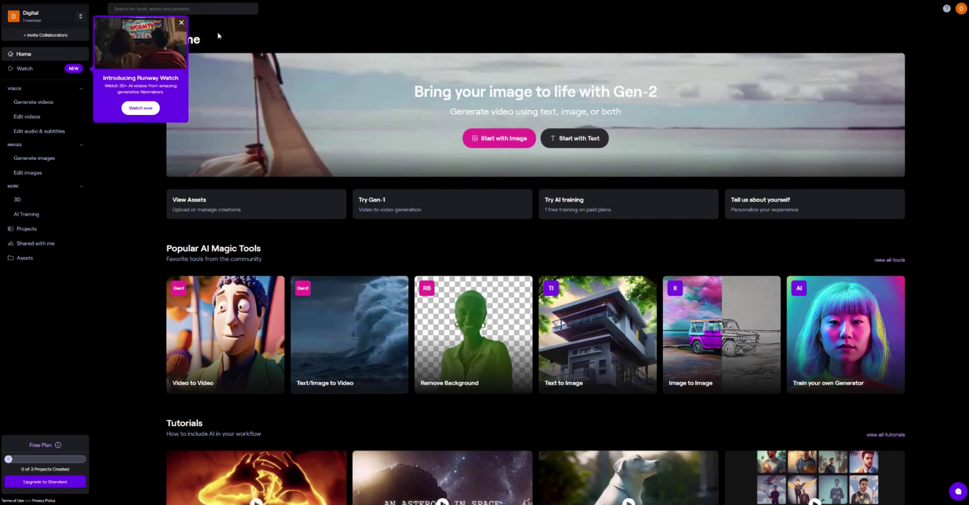
# - Dismiss the Runway Watch announcement to reveal the Popular AI Magic Tools
pyautogui.click(181, 23)
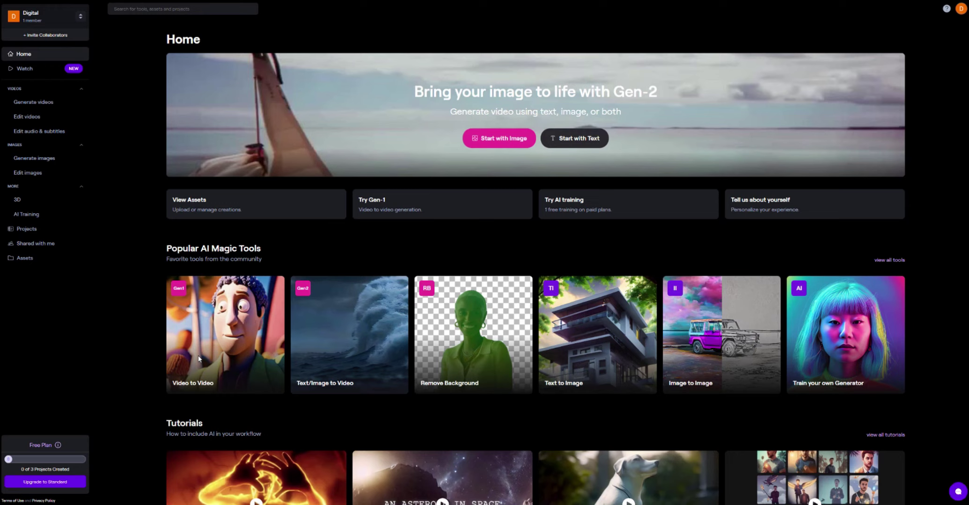
pyautogui.moveTo(206, 352)
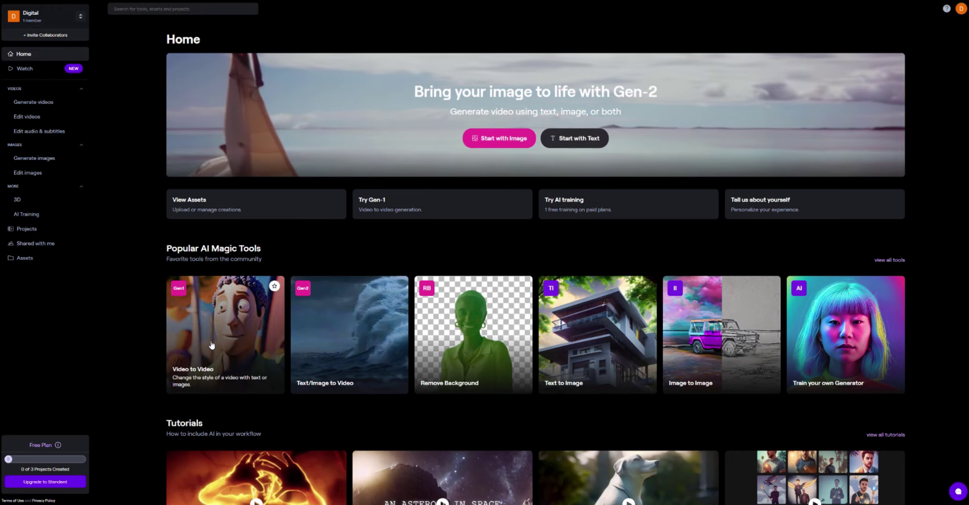
# - Open the Video to Video (Gen-1) tool and load the woman's Pexels clip as input
pyautogui.click(211, 346)
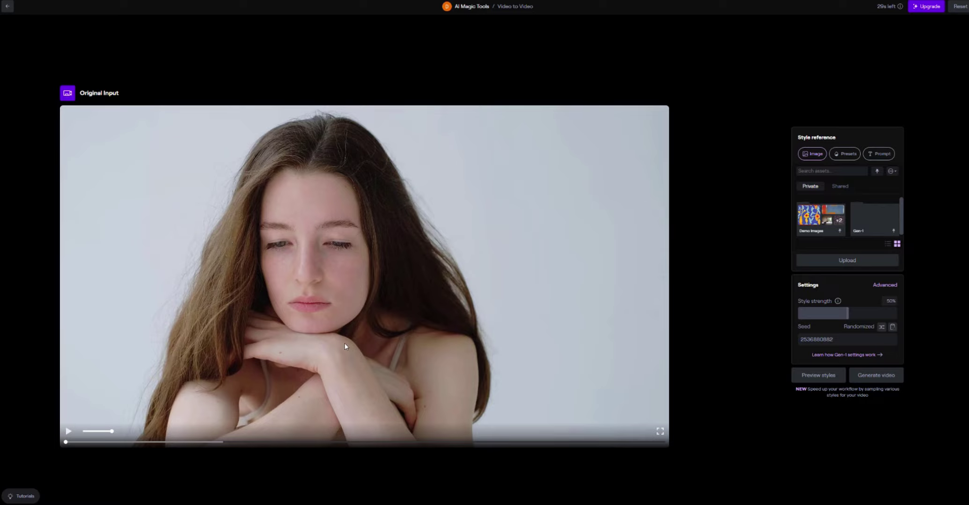
# - Play through the uploaded clip, then pick the 3D_Animation image as style reference
pyautogui.click(66, 433)
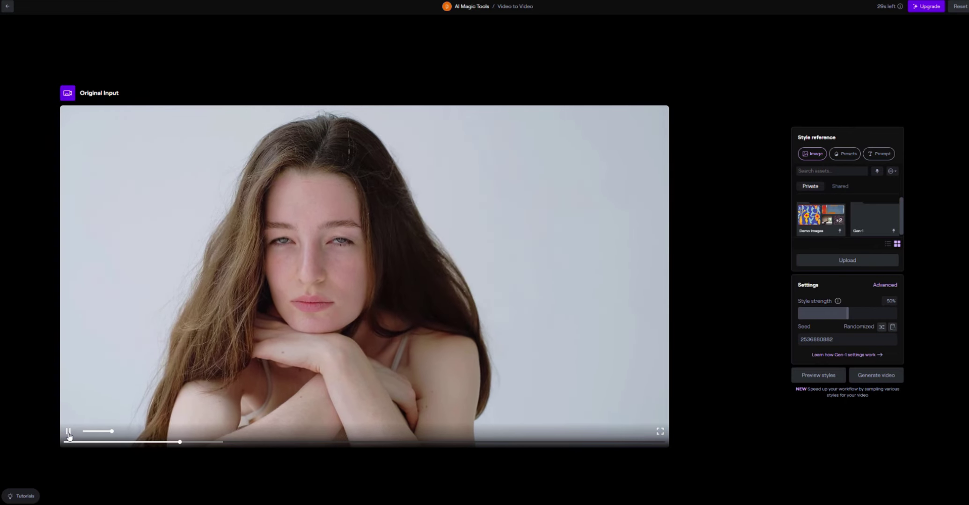
pyautogui.click(68, 433)
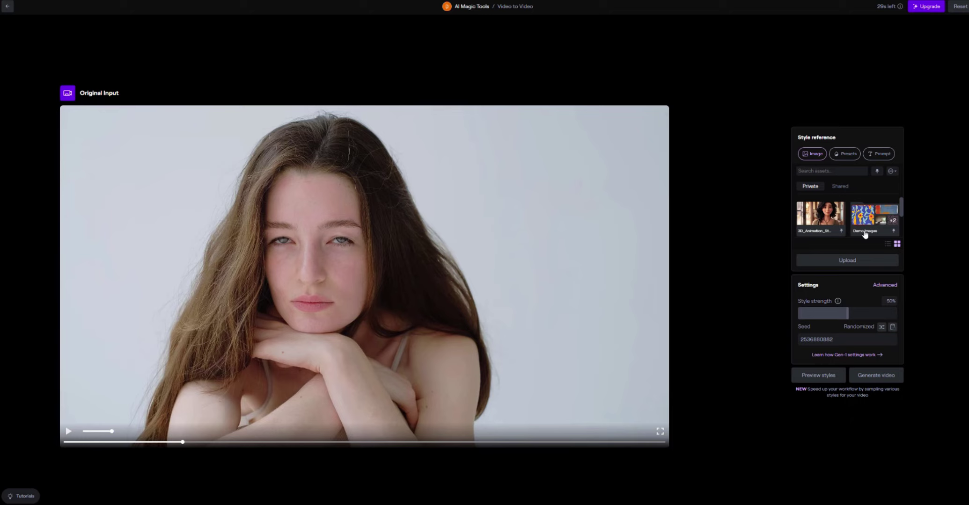
pyautogui.click(825, 220)
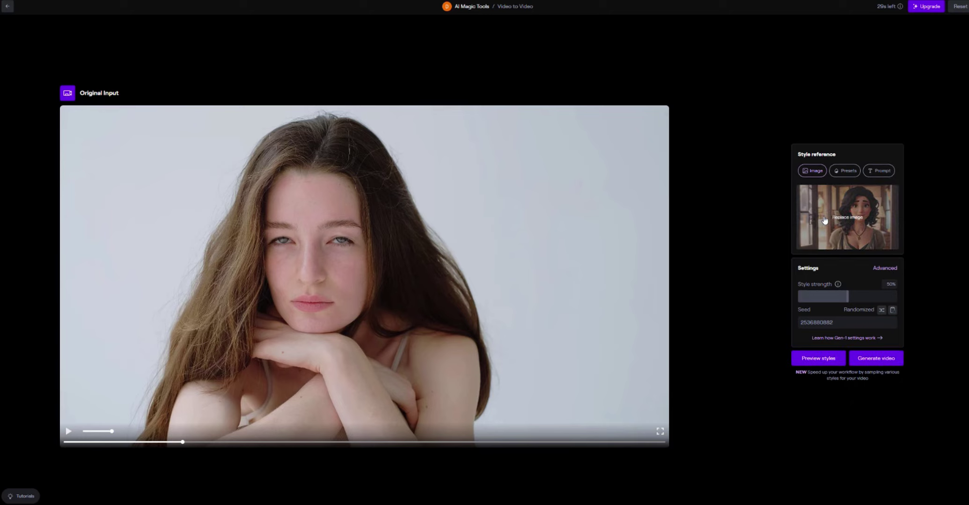
# - Generate four style preview frames of the clip from the 3D animation reference
pyautogui.click(819, 359)
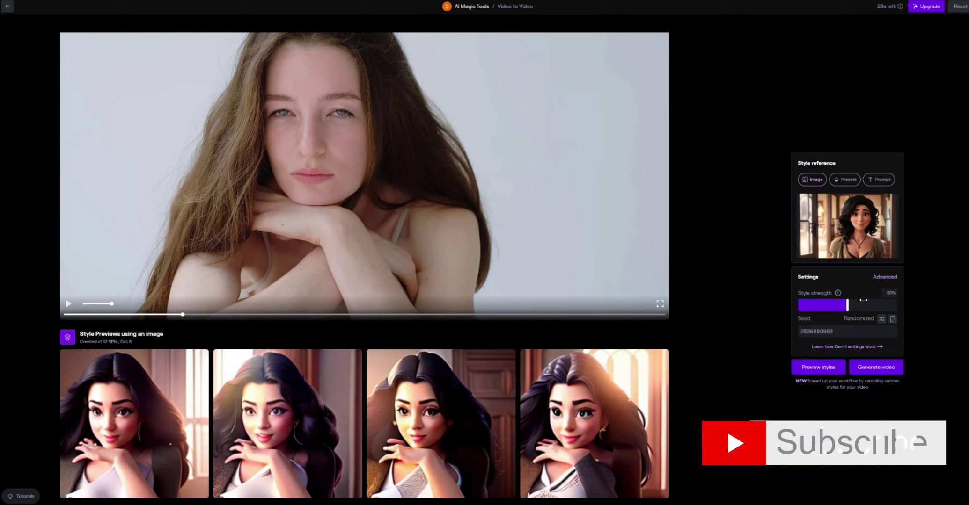
# - Generate new preview rows at 25% and then 80% style strength, and compare them
pyautogui.moveTo(851, 307); pyautogui.dragTo(823, 309)
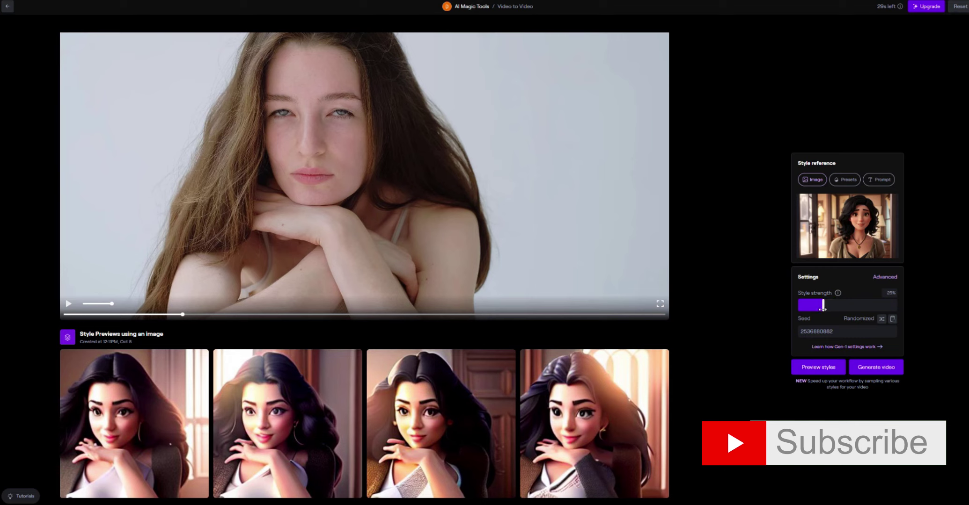
pyautogui.click(818, 368)
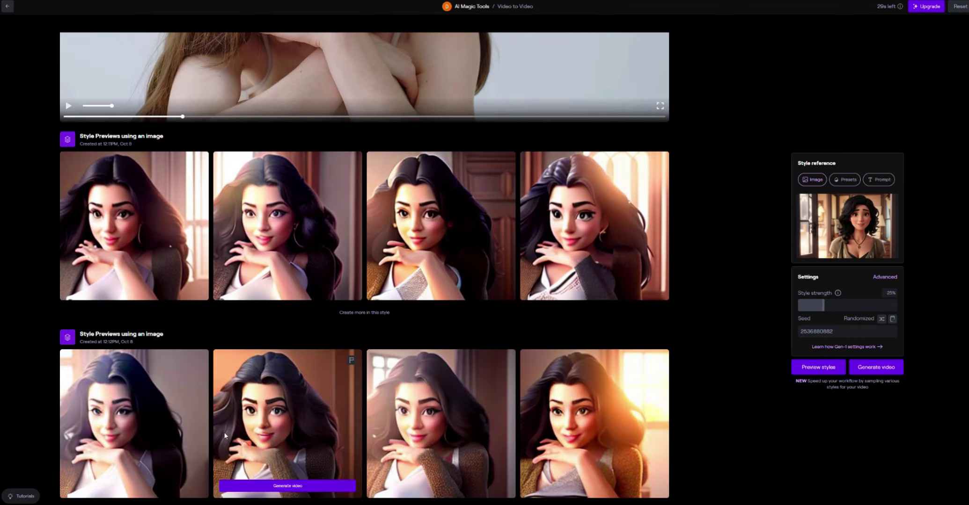
pyautogui.moveTo(473, 420)
pyautogui.moveTo(823, 306); pyautogui.dragTo(877, 304)
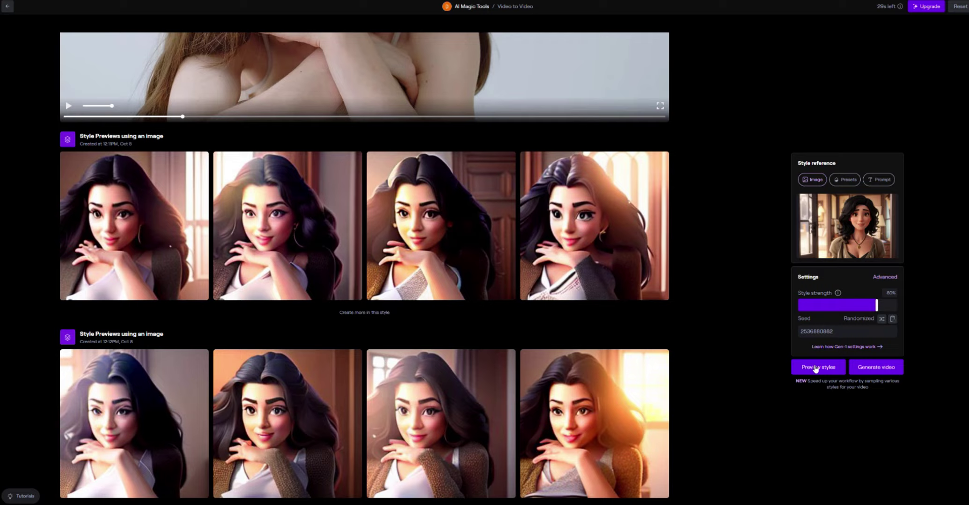
pyautogui.click(817, 368)
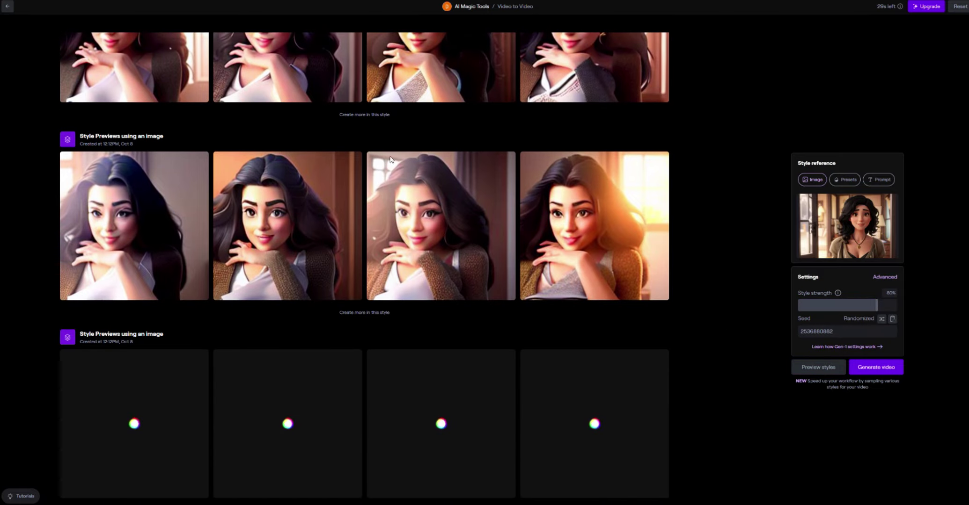
pyautogui.scroll(1, 389, 121)
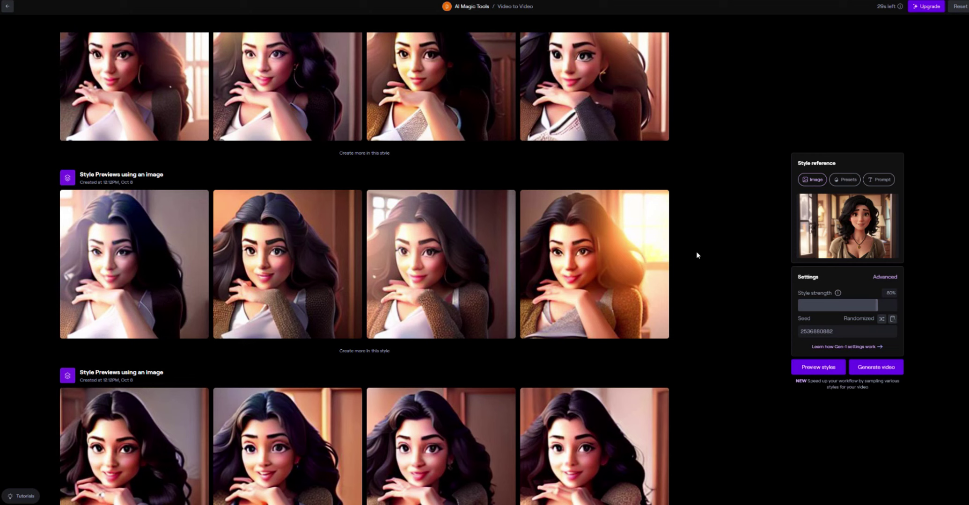
pyautogui.scroll(-1, 592, 402)
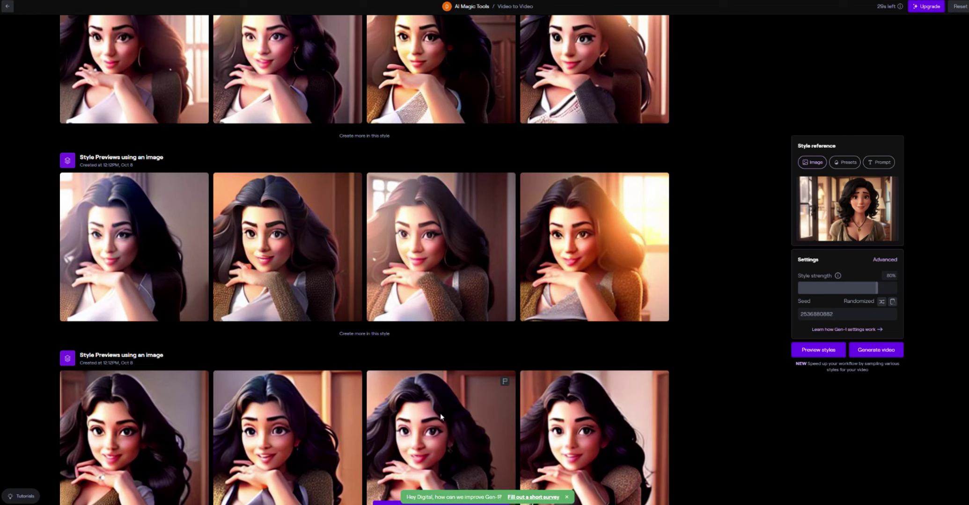
pyautogui.scroll(2, 822, 358)
pyautogui.scroll(-4, 331, 414)
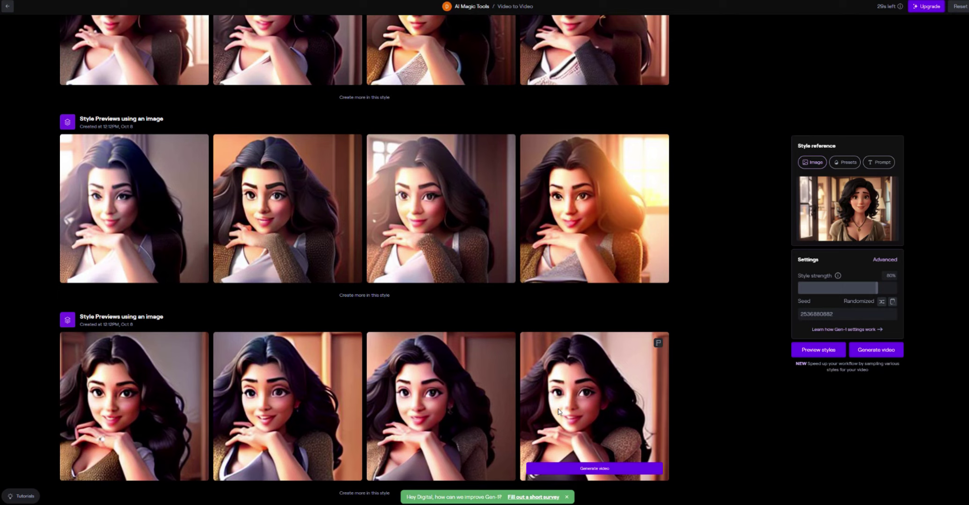
pyautogui.scroll(6, 257, 146)
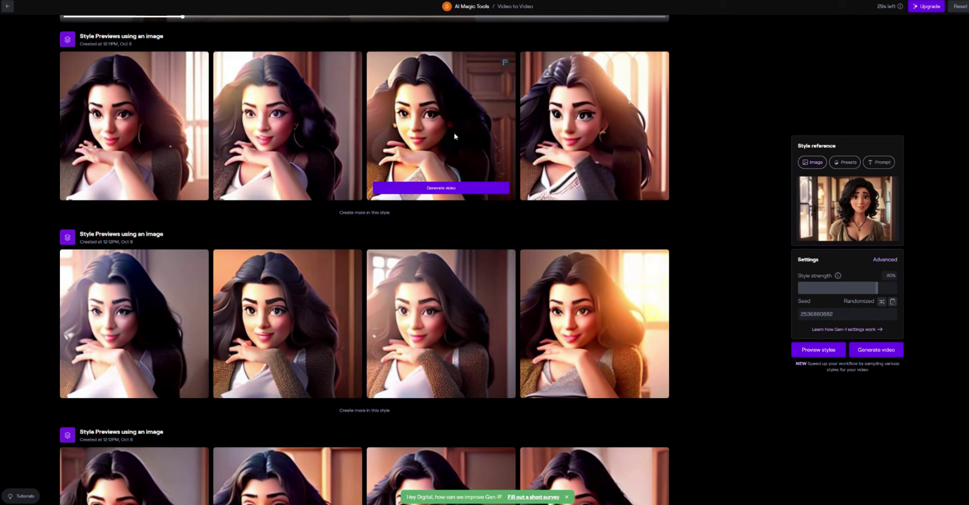
pyautogui.scroll(-4, 444, 197)
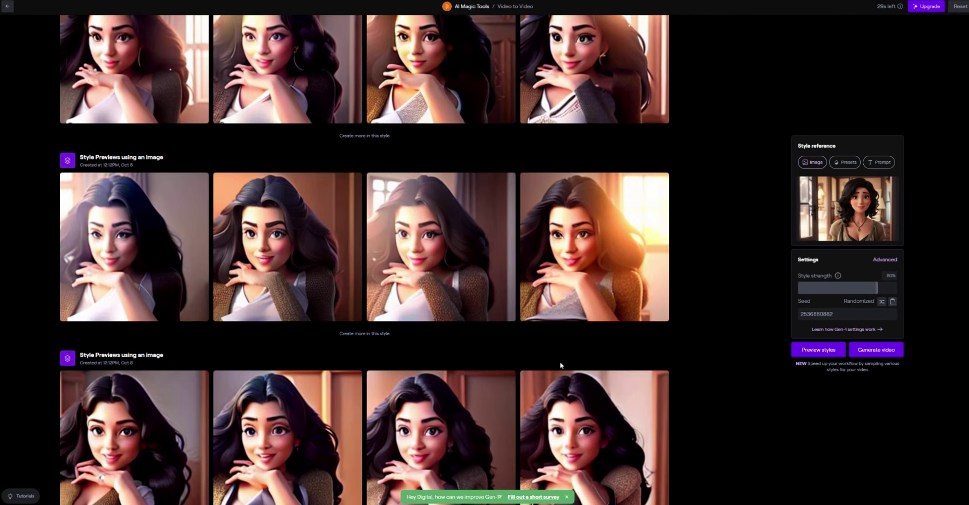
# - Generate the 4-second Gen-1 video from the third preview in the latest row
pyautogui.scroll(-2, 388, 393)
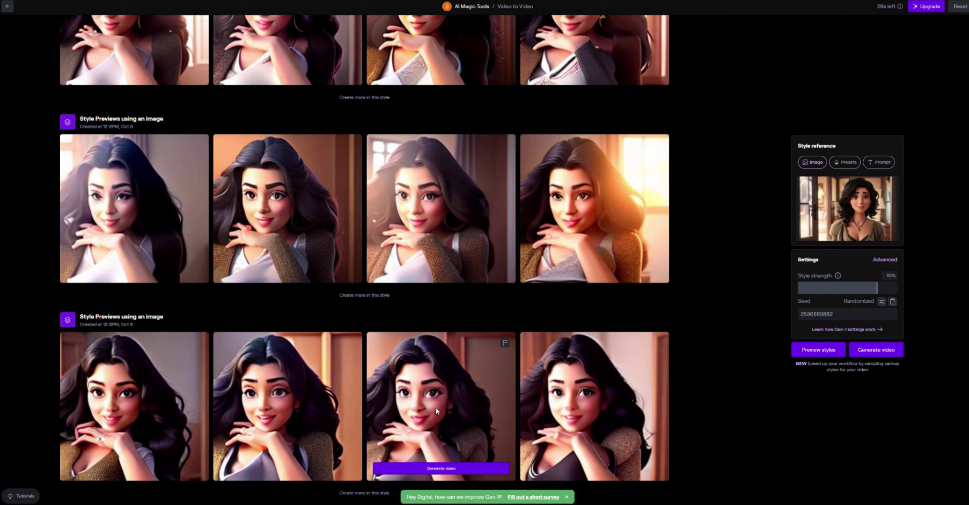
pyautogui.click(447, 469)
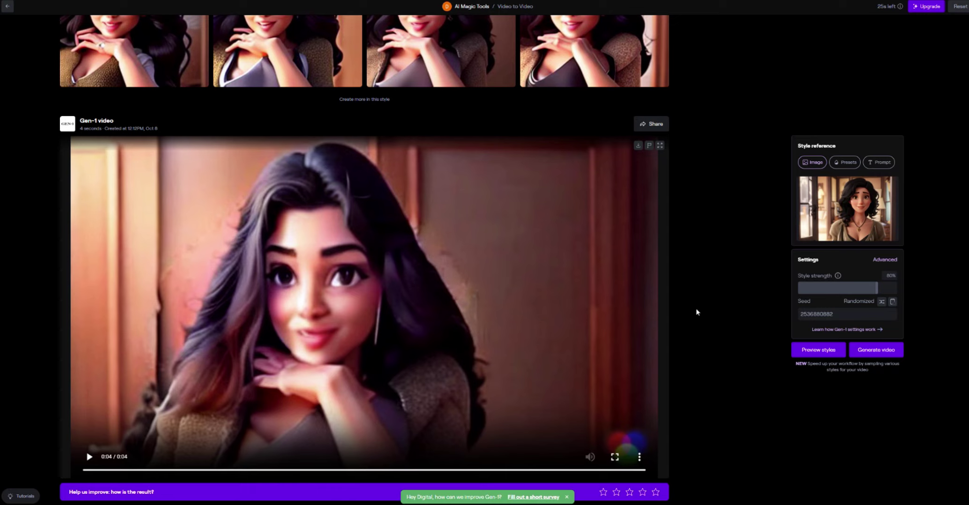
# - Replay the 4-second Gen-1 cartoon video, then download it as an .mp4 file
pyautogui.click(89, 457)
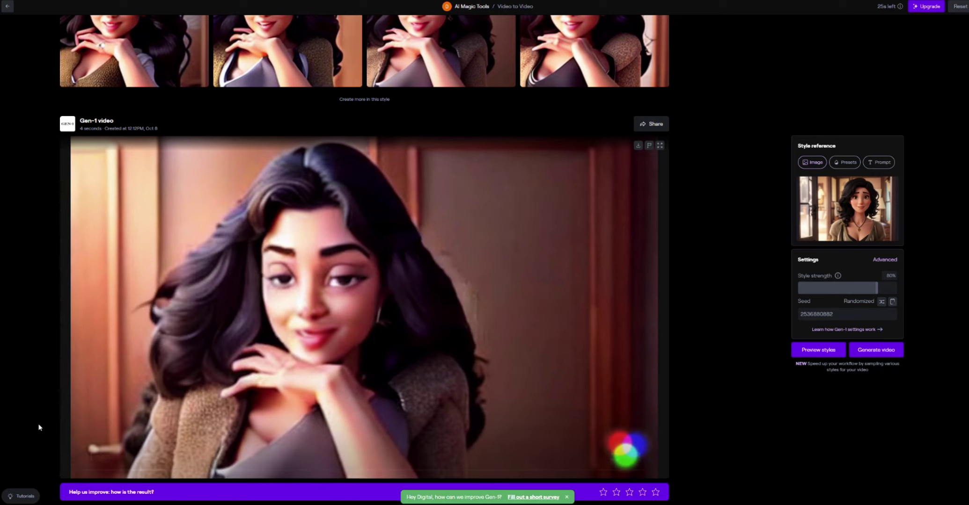
pyautogui.moveTo(222, 318)
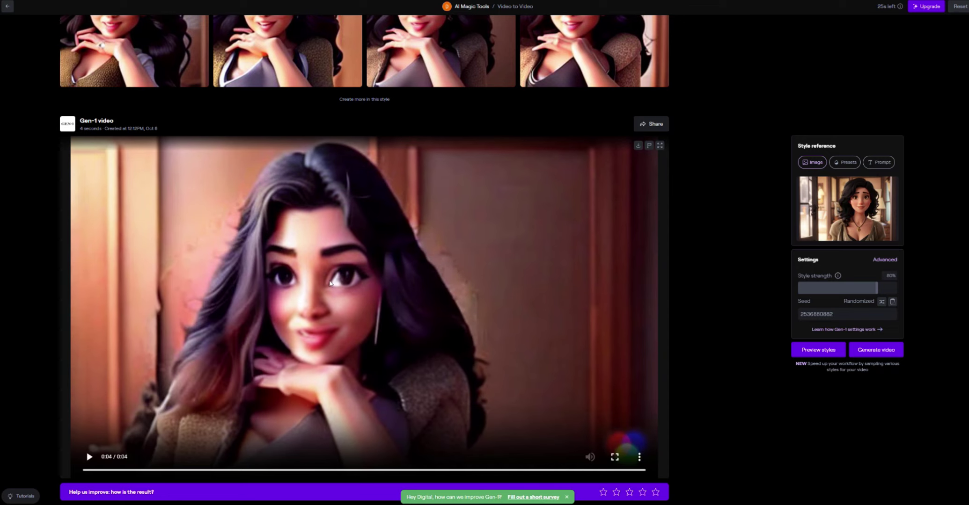
pyautogui.click(89, 457)
pyautogui.click(638, 147)
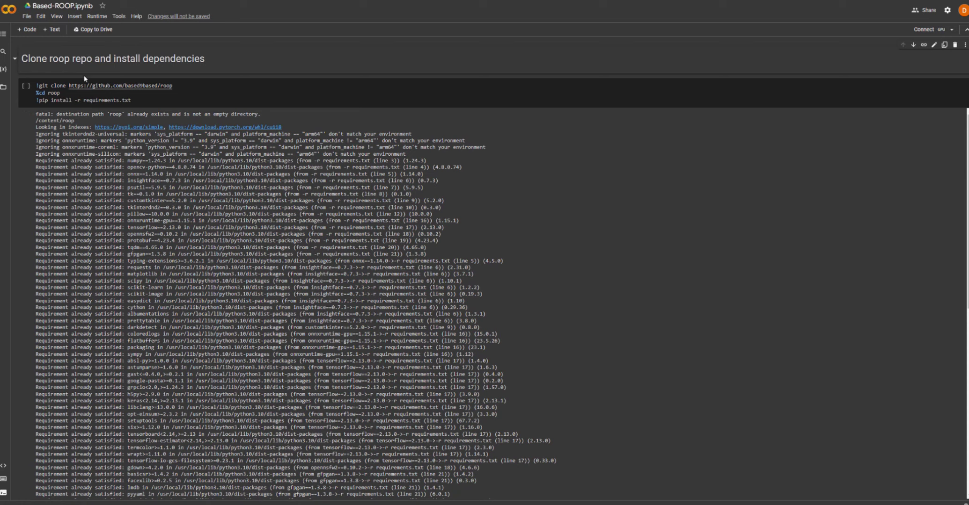
# - Run the Based-ROOP clone-and-install cell, accepting the authorship warning and passing the reCAPTCHA check
pyautogui.click(25, 87)
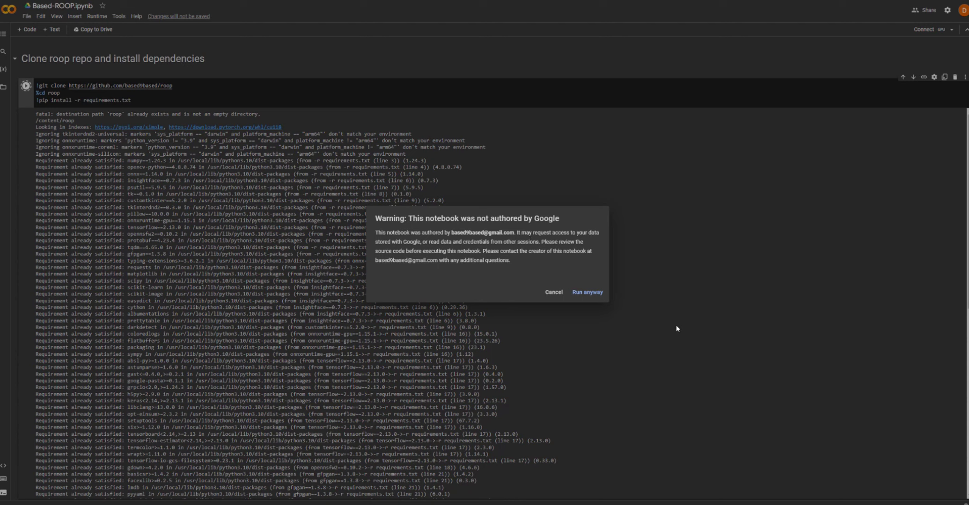
pyautogui.click(585, 294)
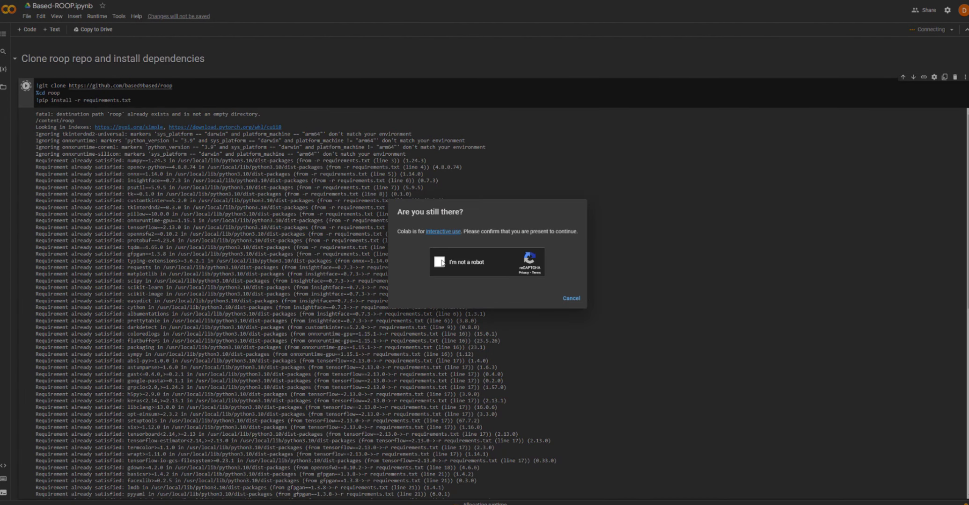
pyautogui.click(440, 262)
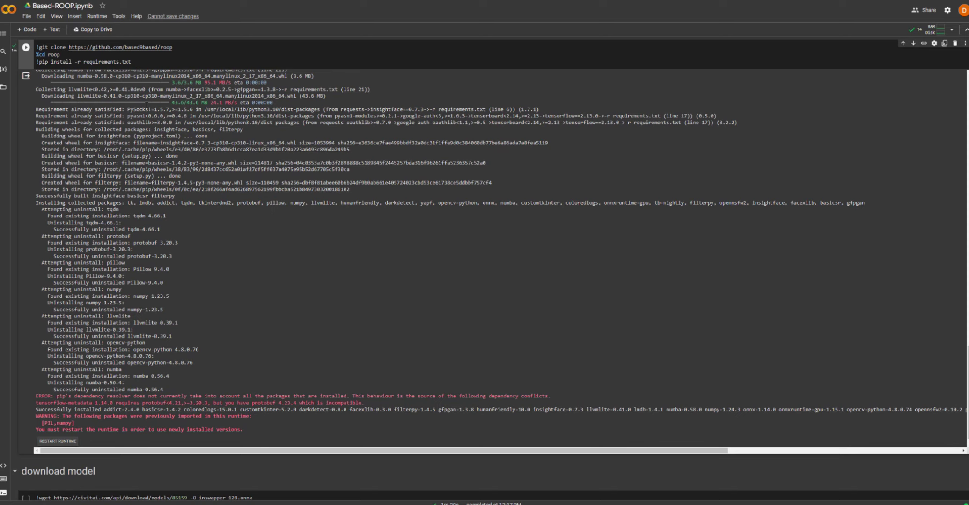
# - Run the model download cell to fetch inswapper_128.onnx and let the Deepfake cell process
pyautogui.scroll(-7, 273, 365)
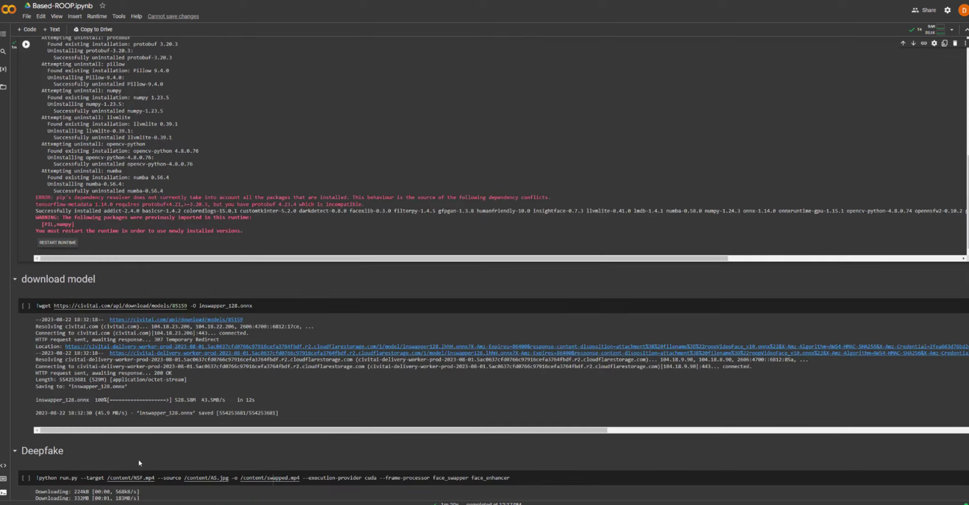
pyautogui.scroll(-2, 273, 365)
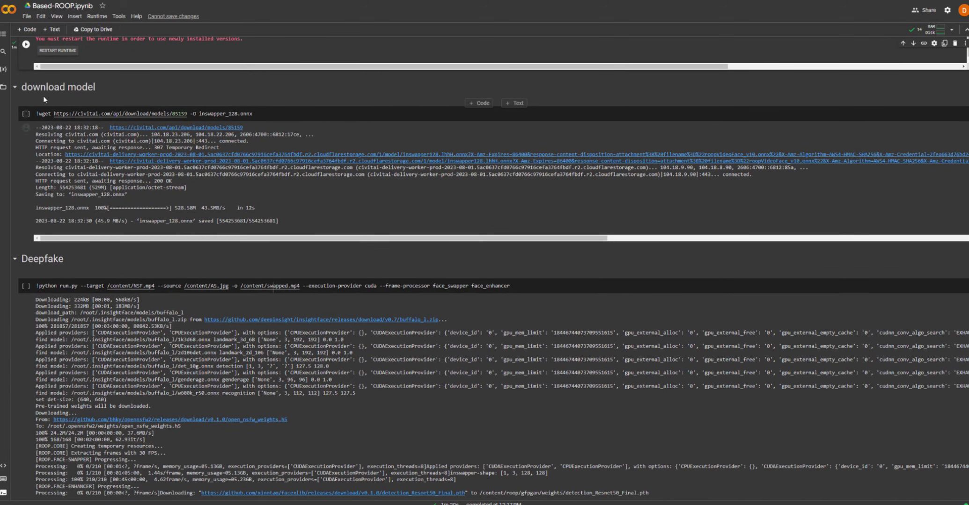
pyautogui.click(26, 114)
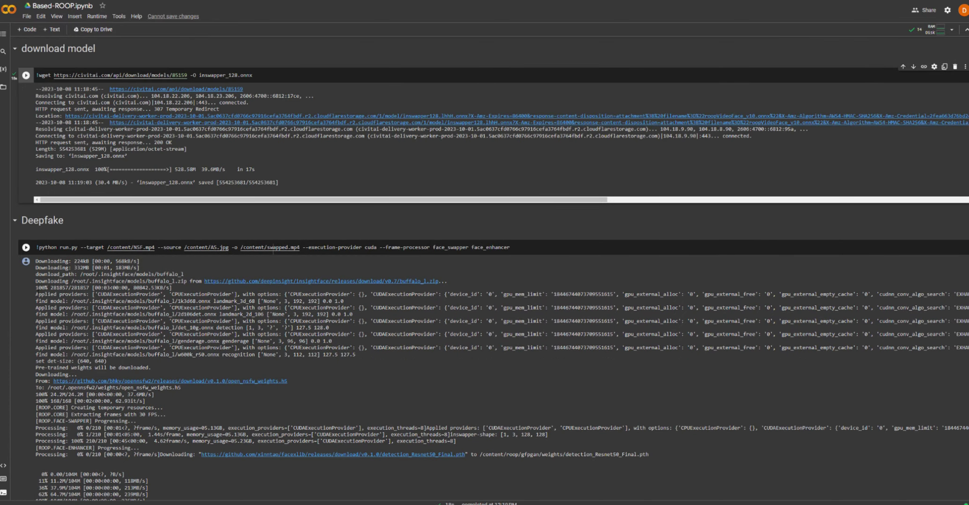
pyautogui.scroll(-3, 18, 323)
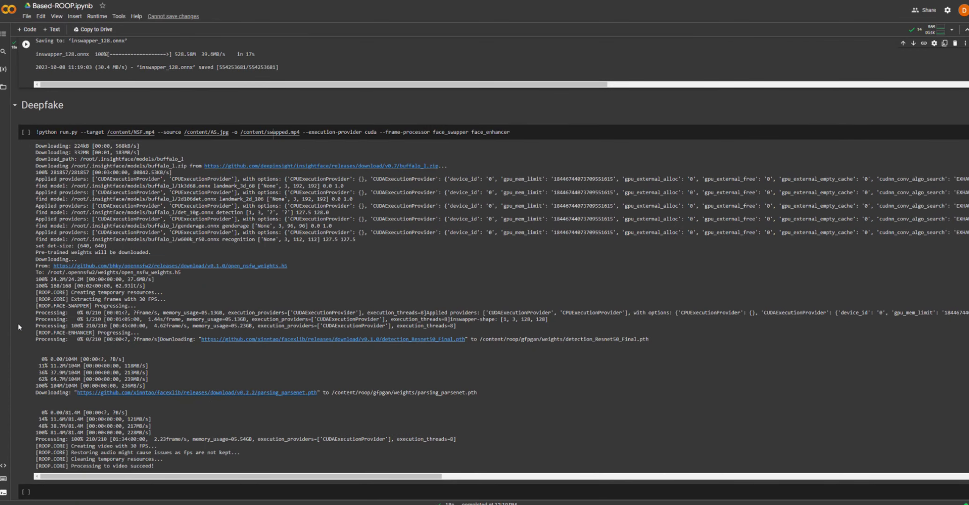
pyautogui.scroll(2, 17, 323)
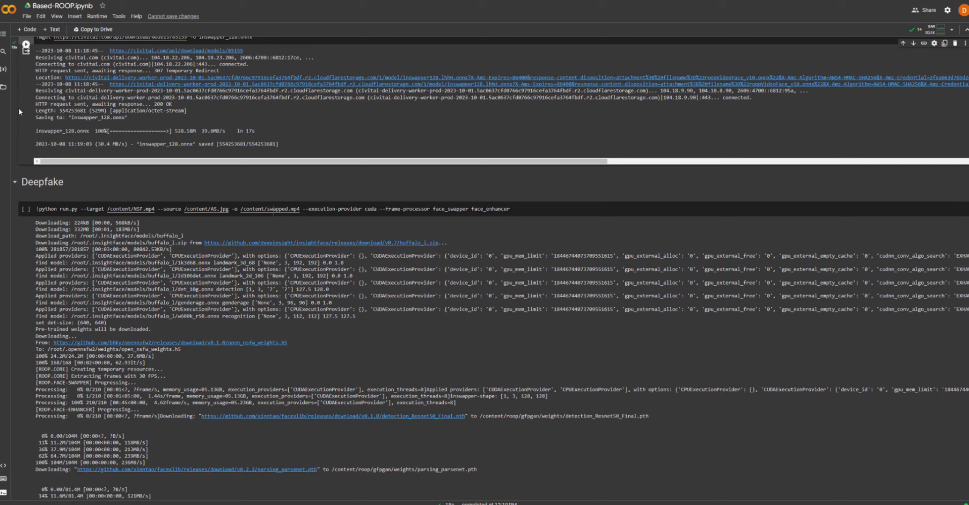
# - Upload the 3D_Animation face image and the Gen-1 cartoon video into the session's Files panel
pyautogui.click(3, 89)
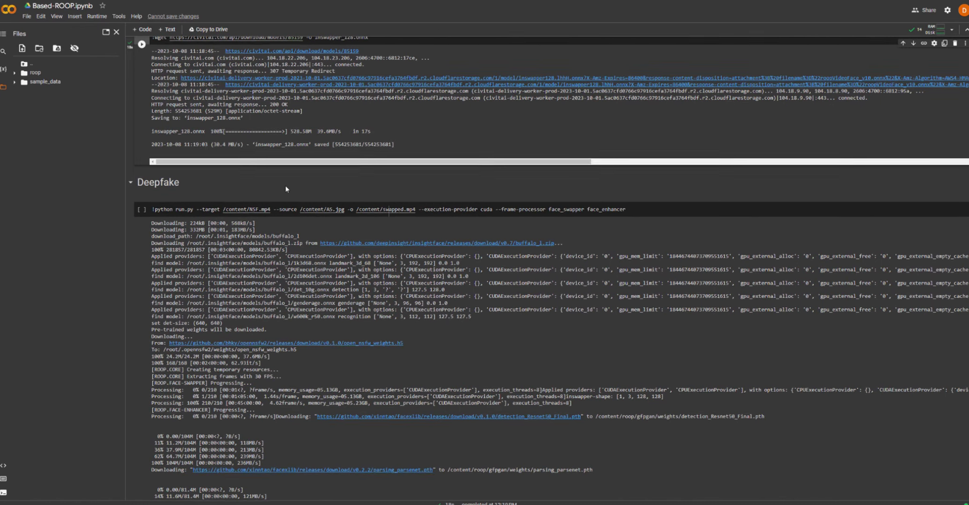
pyautogui.scroll(3, 286, 185)
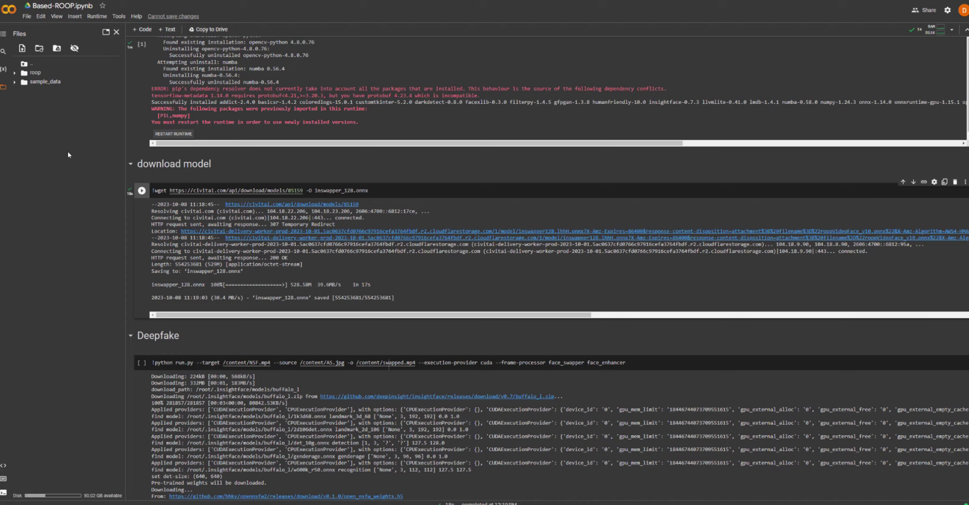
pyautogui.rightClick(57, 126)
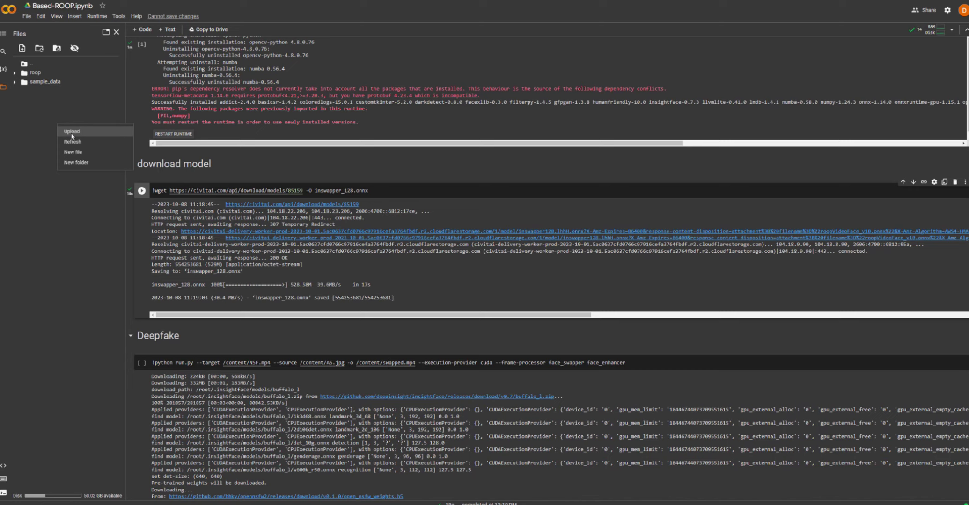
pyautogui.click(72, 132)
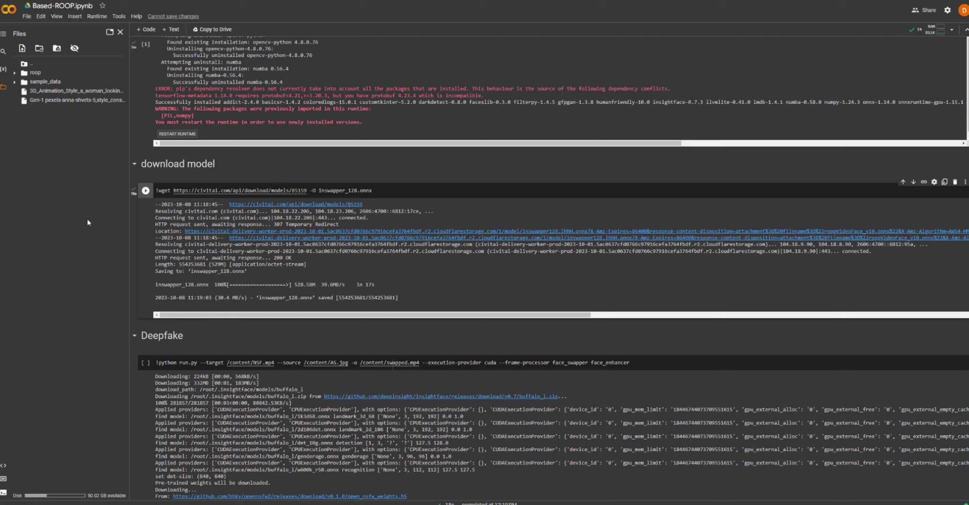
# - Rename the uploaded face image to source.jpg
pyautogui.rightClick(55, 92)
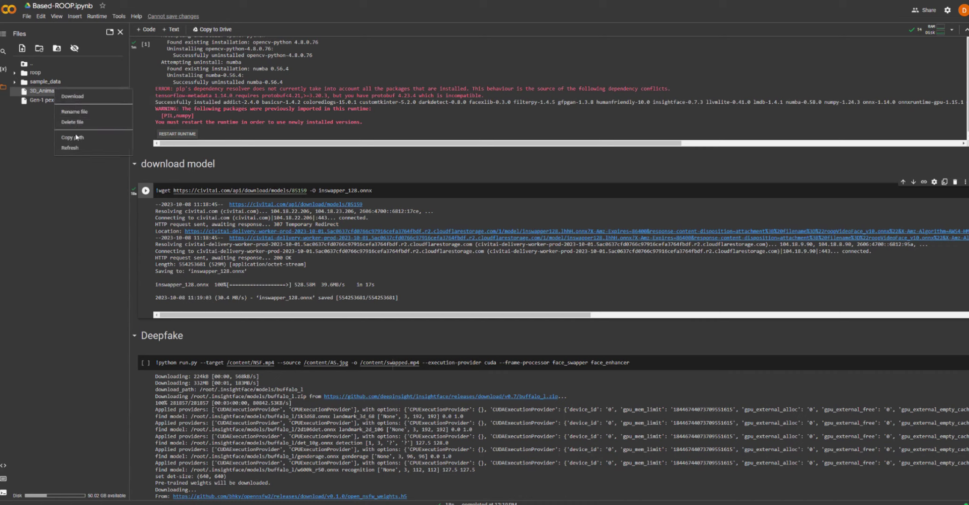
pyautogui.click(80, 111)
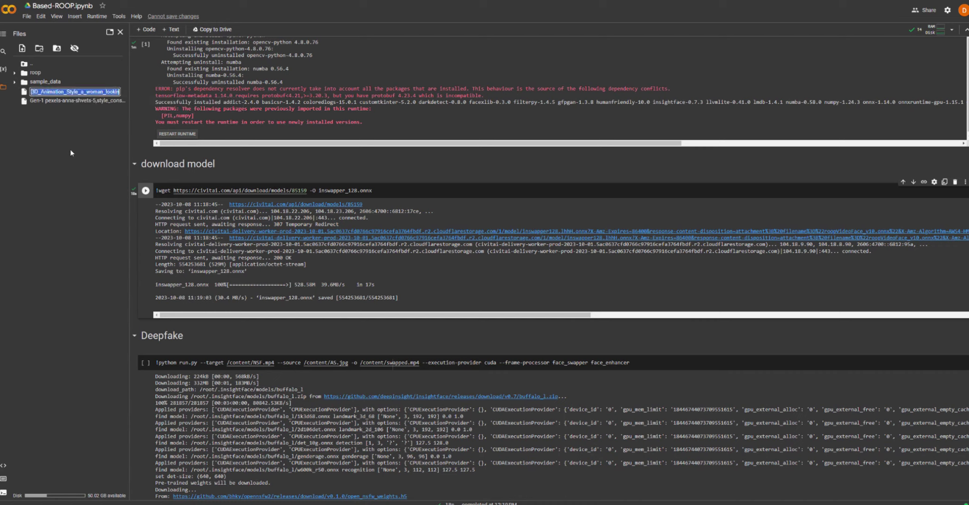
pyautogui.press('Left')
pyautogui.press('Right')
pyautogui.press('Right')
pyautogui.press('Right')
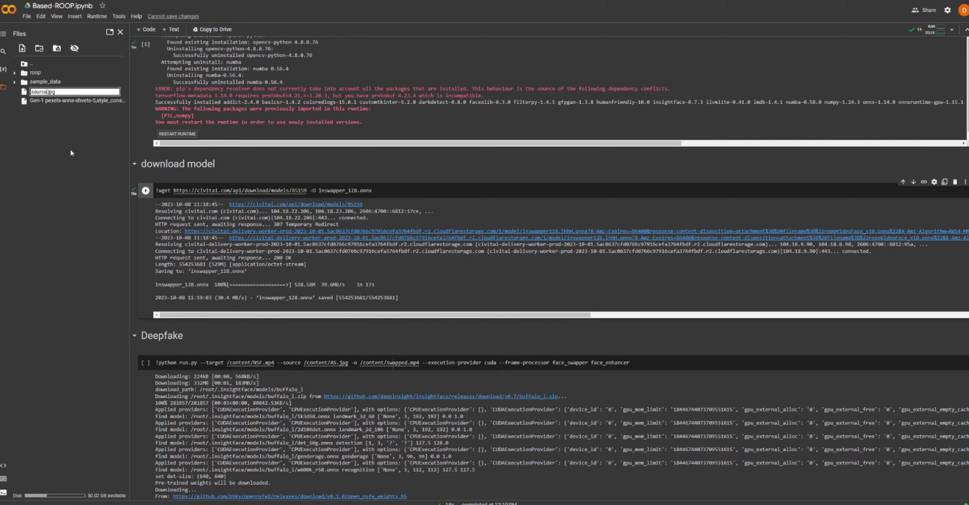
pyautogui.press('Return')
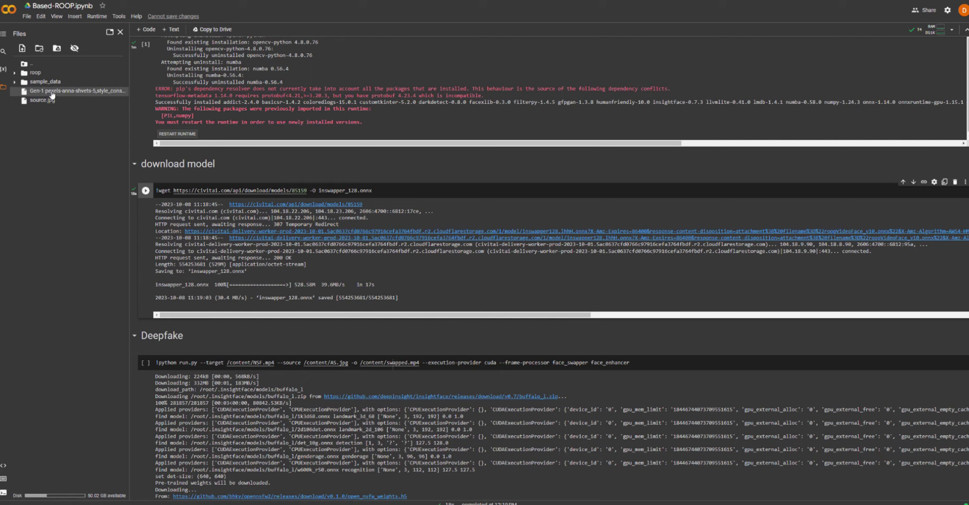
# - Rename the Gen-1 video to target.mp4, passing the reCAPTCHA check
pyautogui.rightClick(53, 94)
pyautogui.click(73, 113)
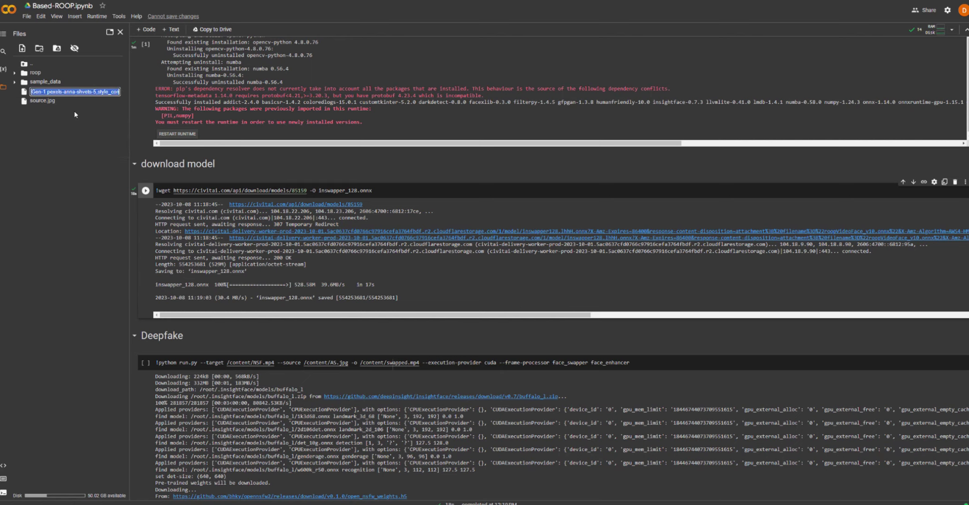
pyautogui.write('target.mp4')
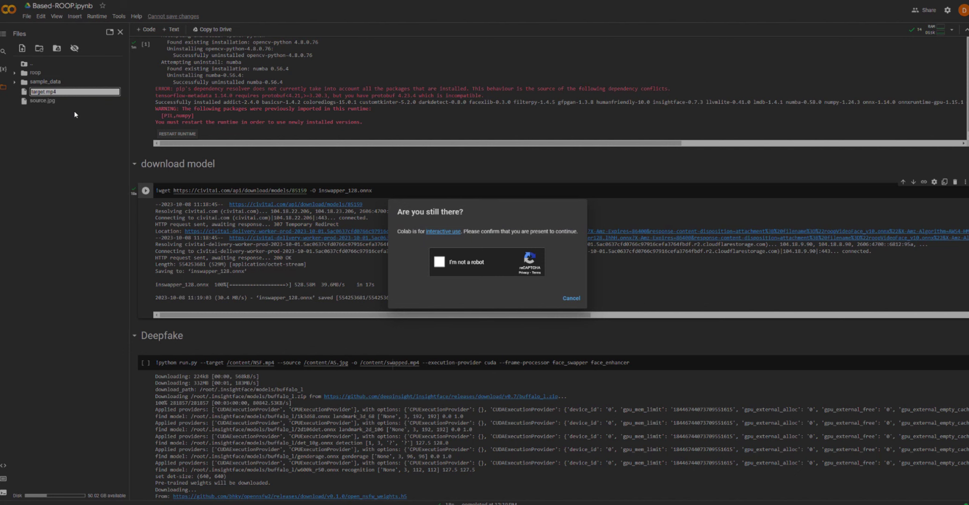
pyautogui.click(440, 262)
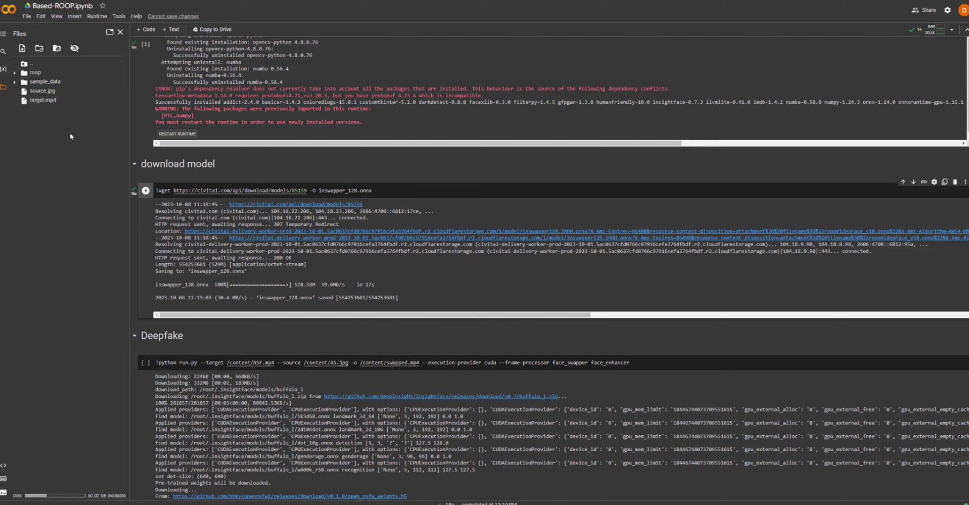
# - Set run.py's --target to /content/target.mp4 and --source to /content/source.jpg
pyautogui.scroll(-2, 301, 221)
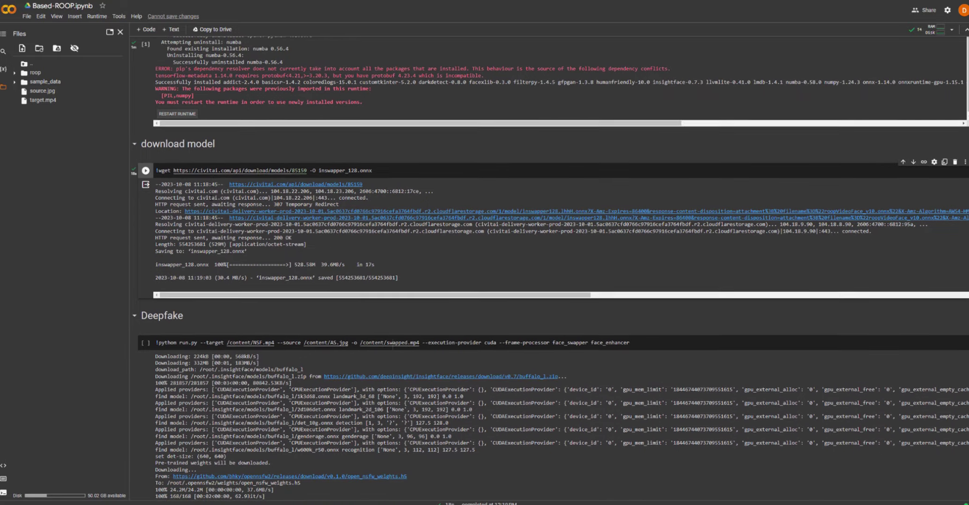
pyautogui.scroll(-2, 301, 221)
pyautogui.scroll(2, 301, 221)
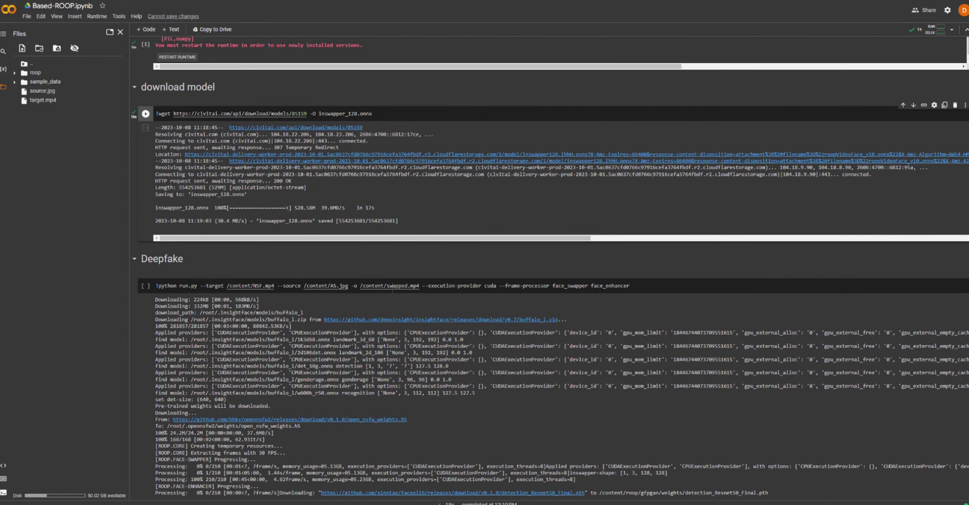
pyautogui.scroll(-3, 330, 167)
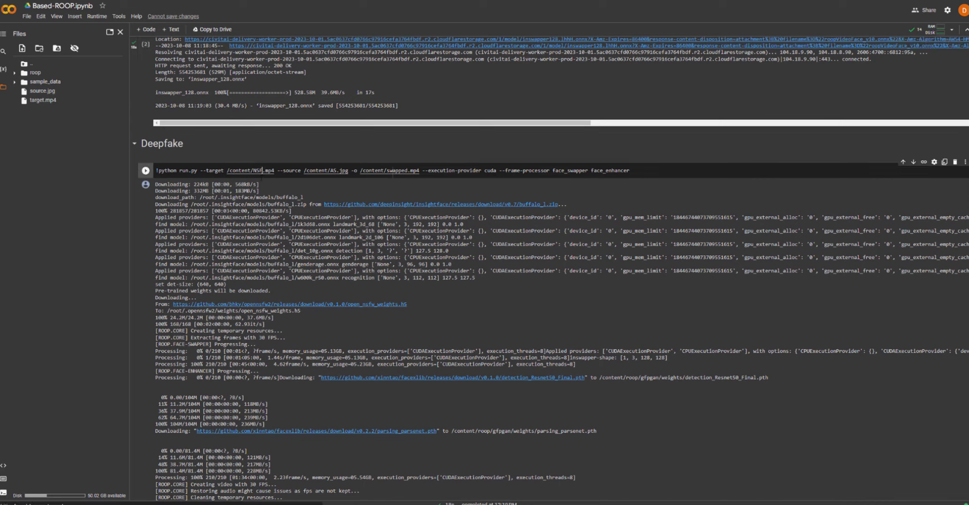
pyautogui.write('target')
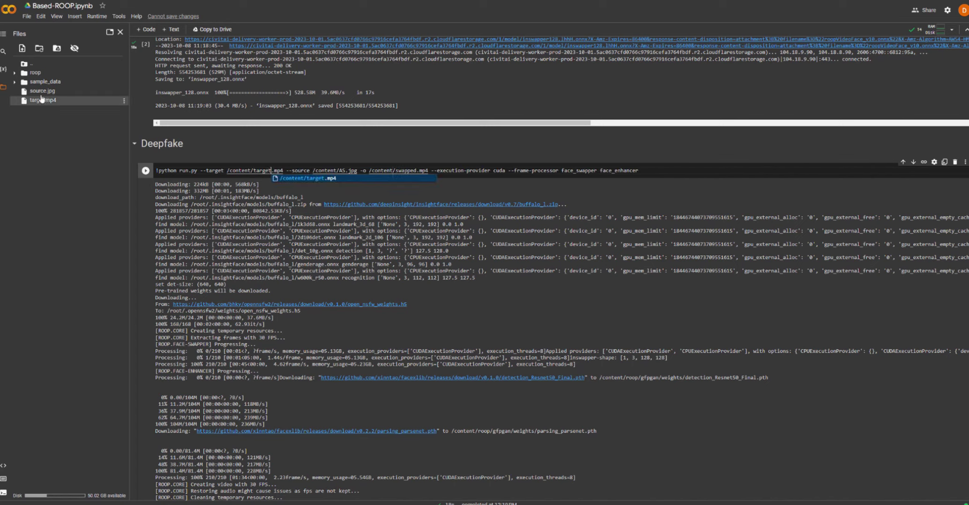
pyautogui.press('Escape')
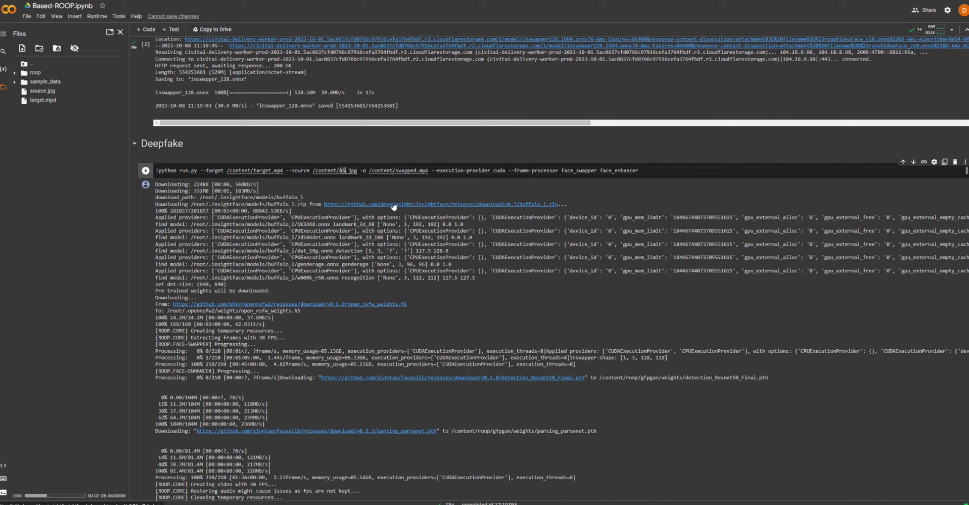
pyautogui.write('source')
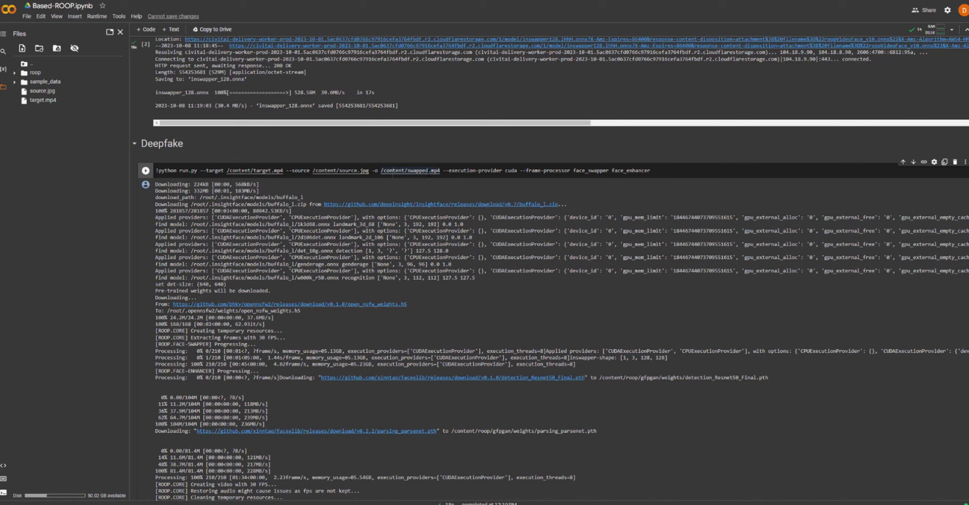
# - Keep the output path as /content/swapped.mp4, correcting a mistyped name
pyautogui.click(428, 171)
pyautogui.press('BackSpace')
pyautogui.press('BackSpace')
pyautogui.press('BackSpace')
pyautogui.press('BackSpace')
pyautogui.press('BackSpace')
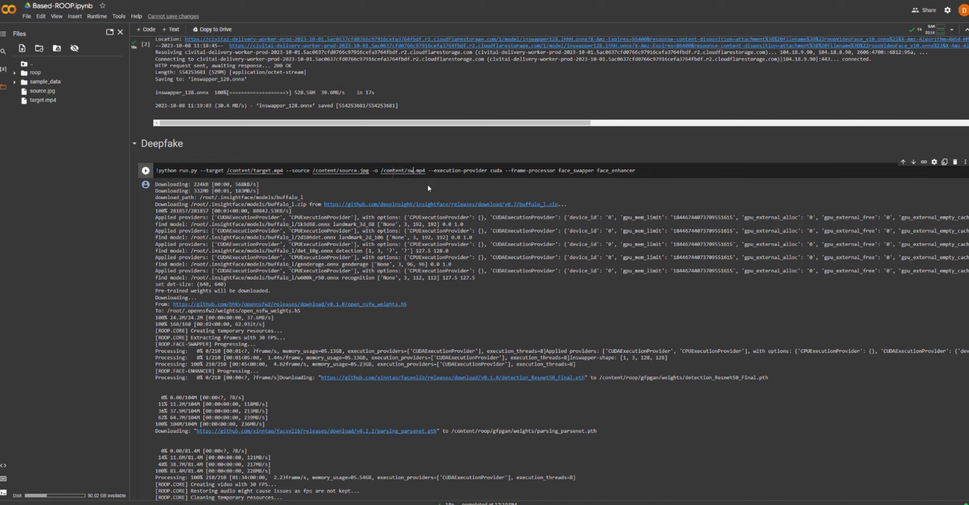
pyautogui.press('BackSpace')
pyautogui.press('BackSpace')
pyautogui.write('ihgjigbgbih')
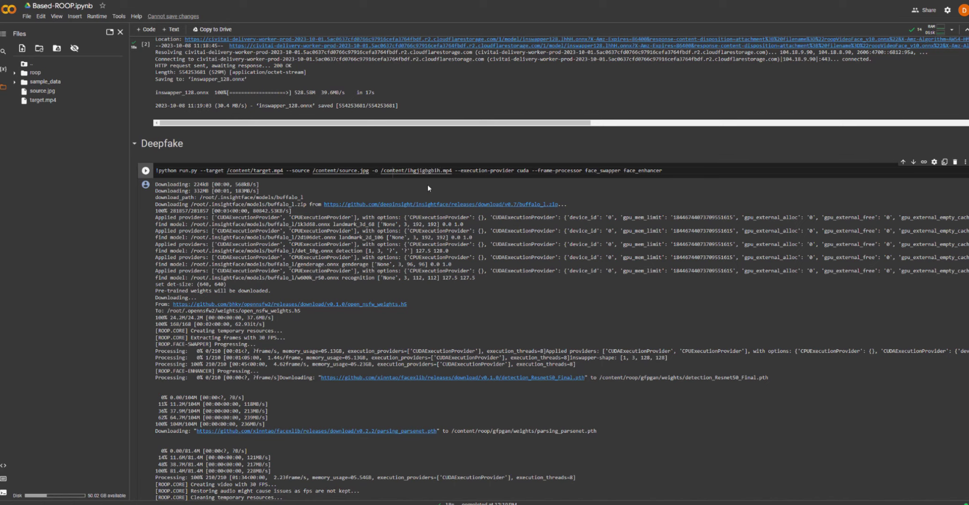
pyautogui.press('BackSpace')
pyautogui.press('BackSpace')
pyautogui.press('BackSpace')
pyautogui.press('BackSpace')
pyautogui.press('BackSpace')
pyautogui.press('BackSpace')
pyautogui.press('BackSpace')
pyautogui.press('BackSpace')
pyautogui.press('BackSpace')
pyautogui.press('BackSpace')
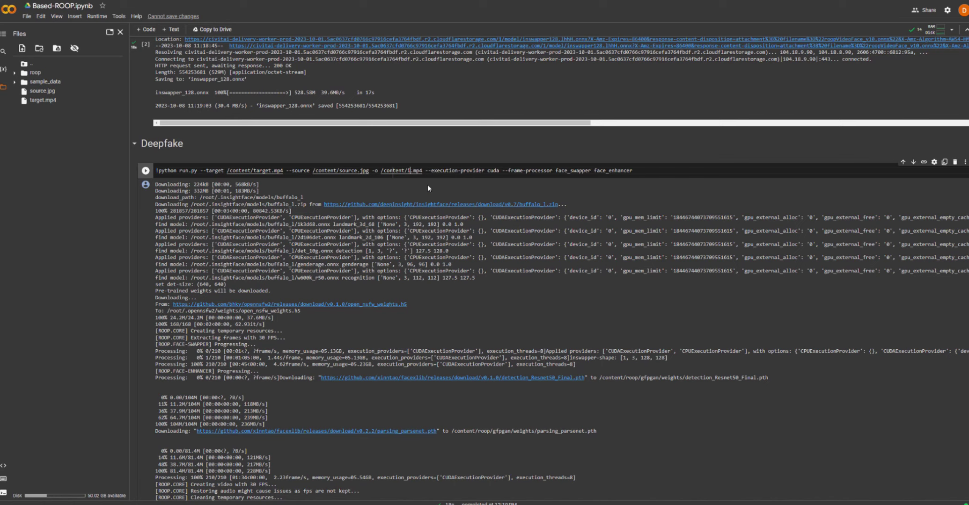
pyautogui.press('BackSpace')
pyautogui.write('swapped')
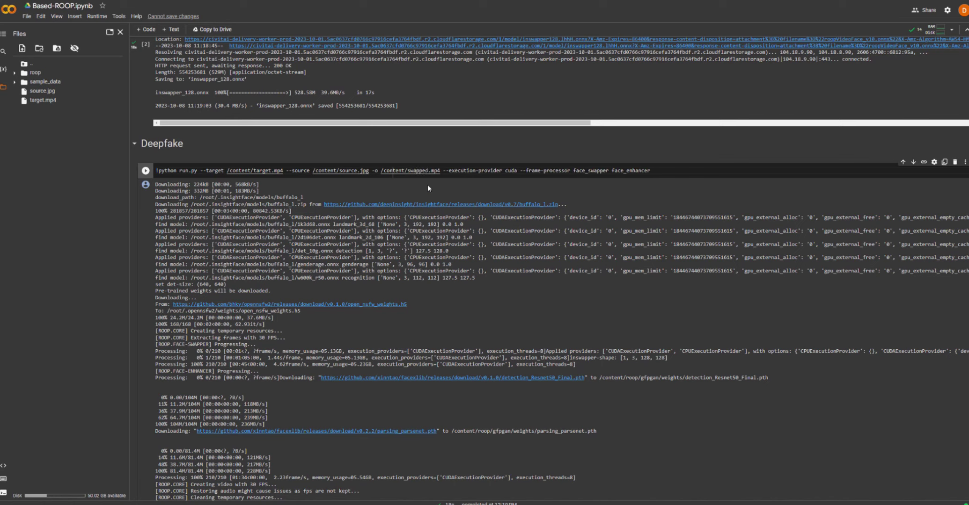
# - Run the Deepfake cell until it reports "Processing to video succeeded!"
pyautogui.click(145, 170)
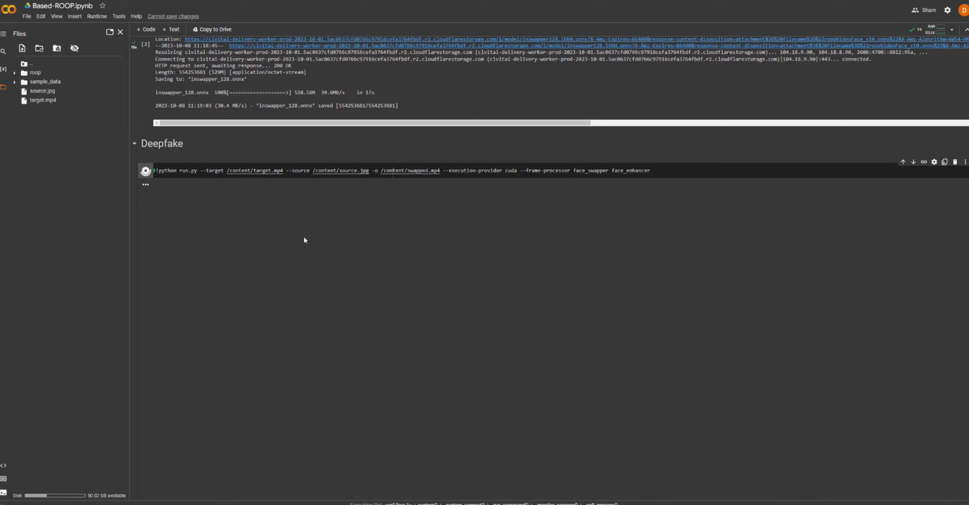
pyautogui.scroll(-2, 303, 236)
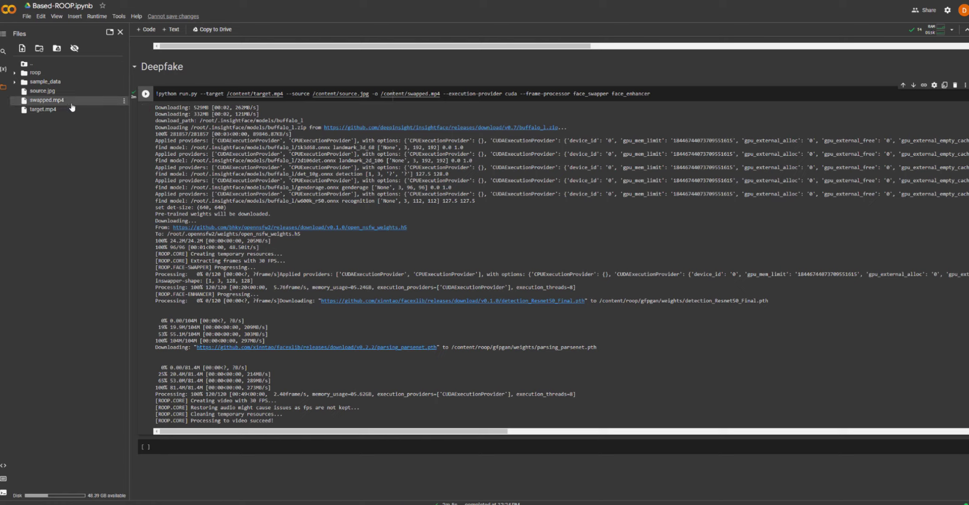
# - Download the 419 KB swapped.mp4 from the Colab Files panel
pyautogui.click(124, 102)
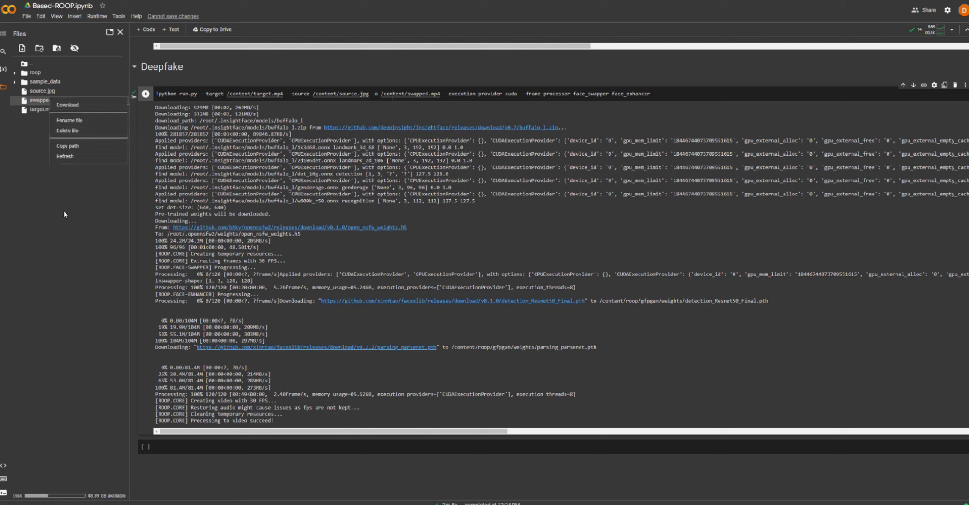
pyautogui.rightClick(51, 103)
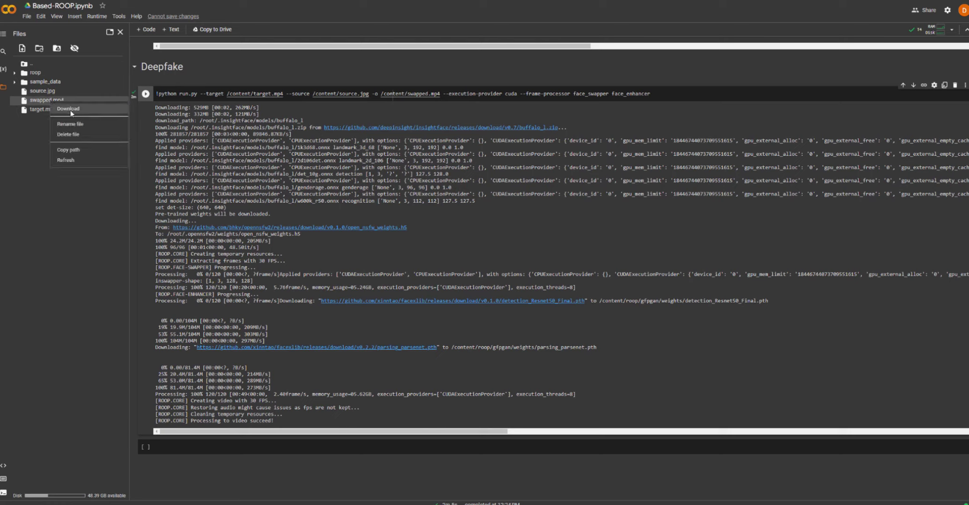
pyautogui.click(72, 113)
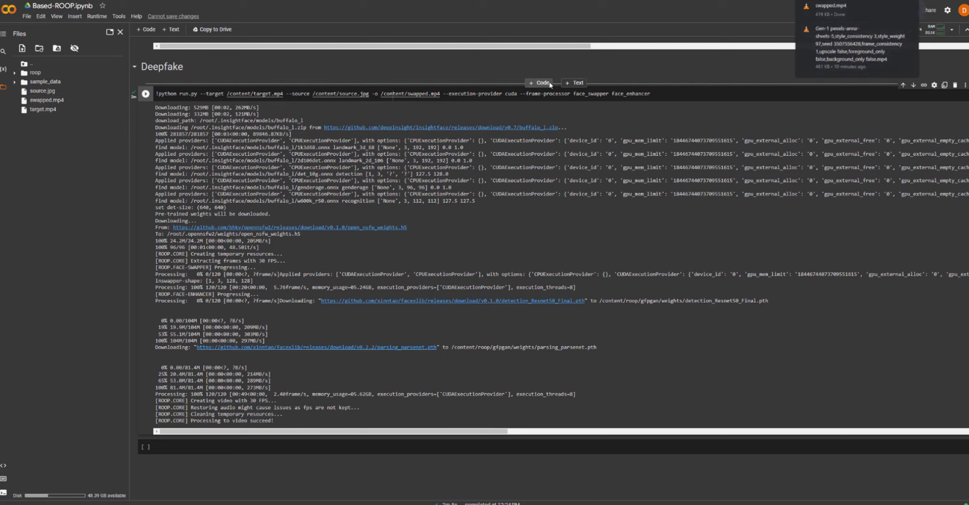
pyautogui.moveTo(850, 19)
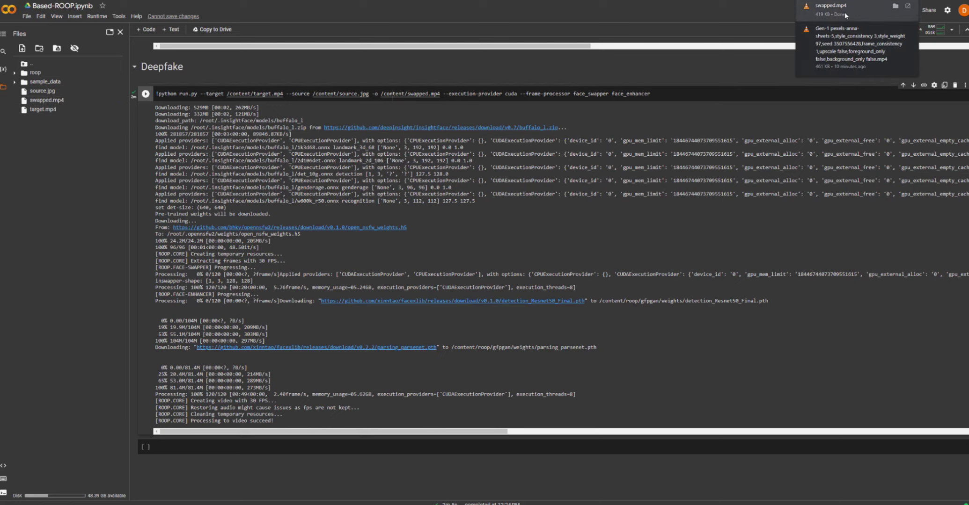